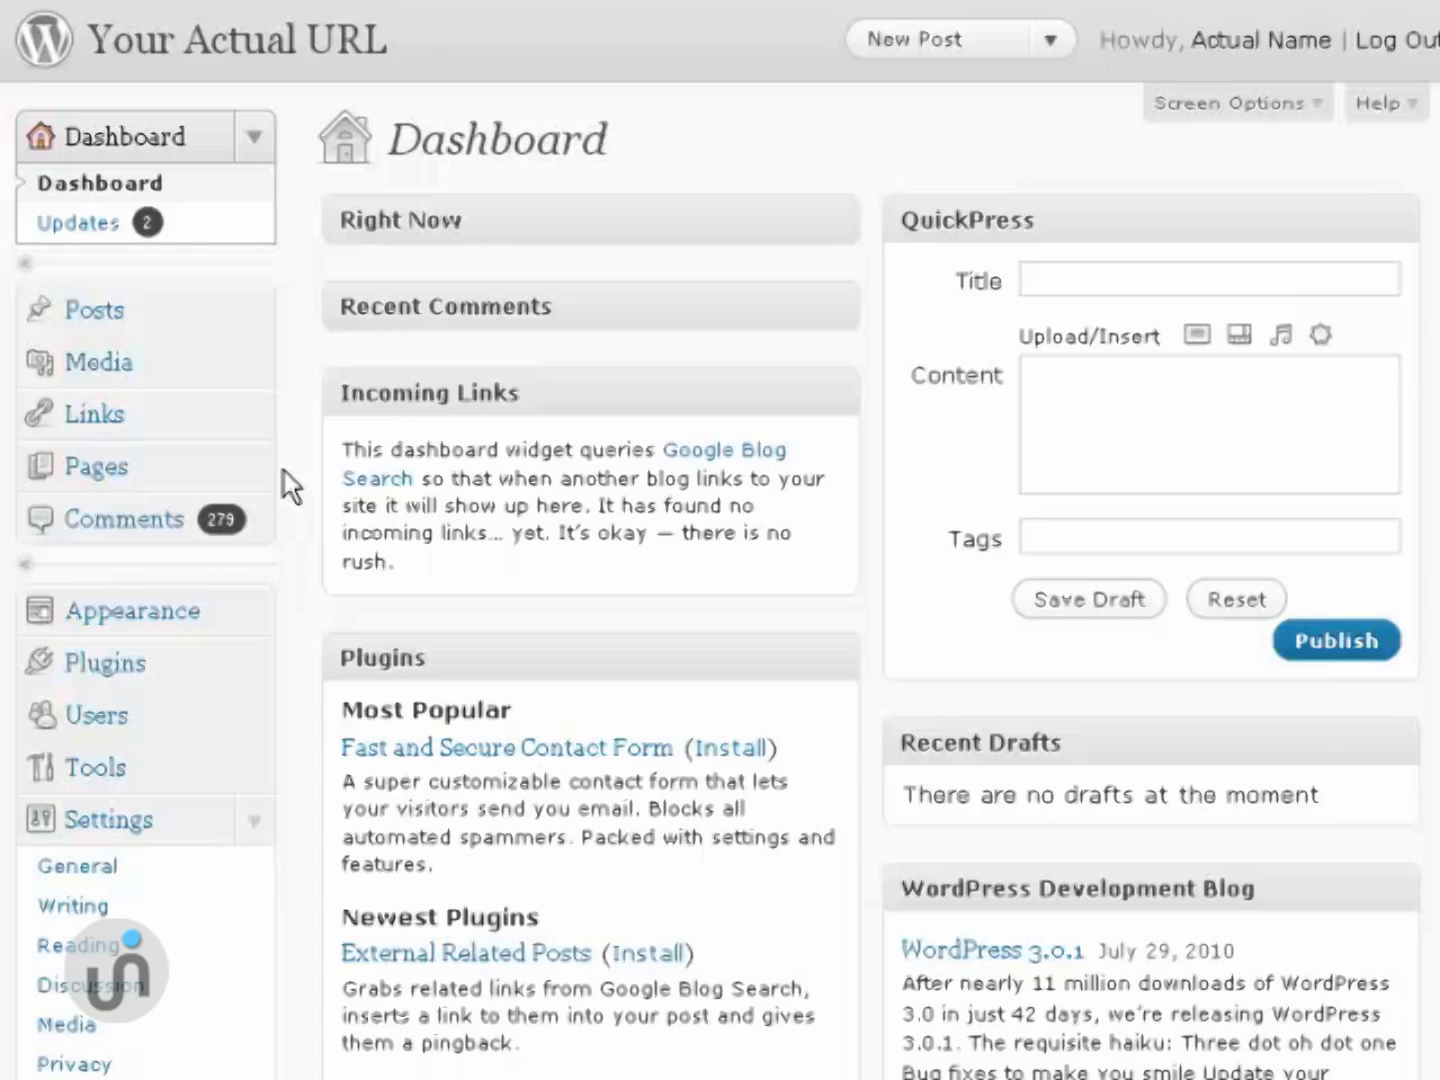
Create a new page and title it "This is my new page".
left_click(250, 474)
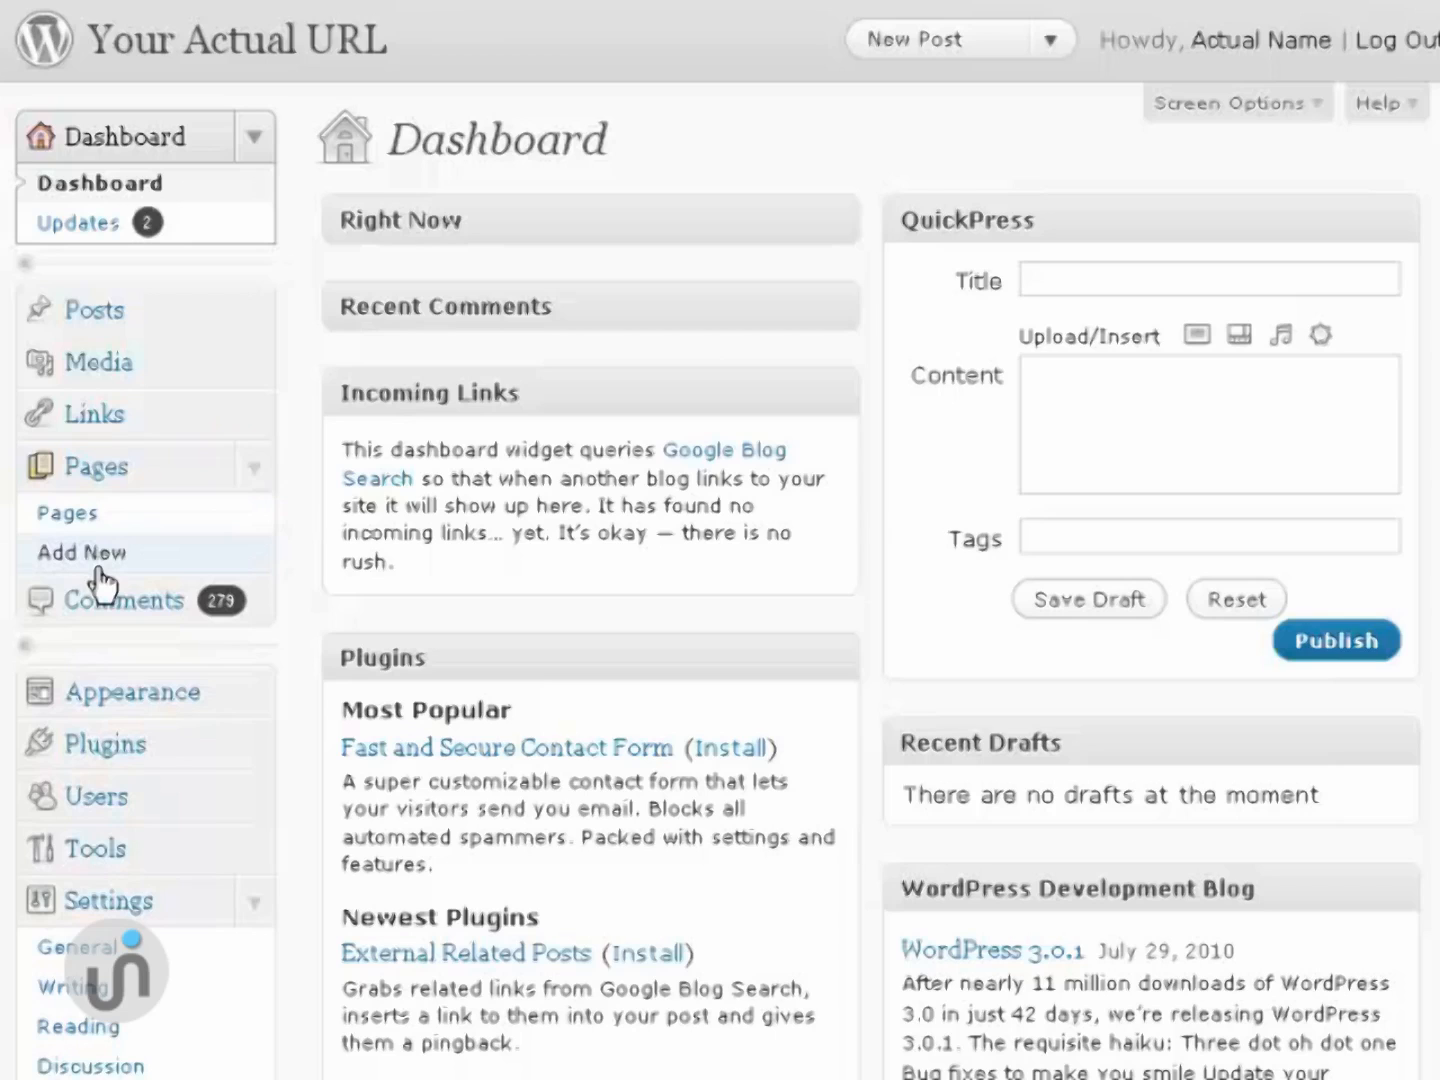
left_click(99, 565)
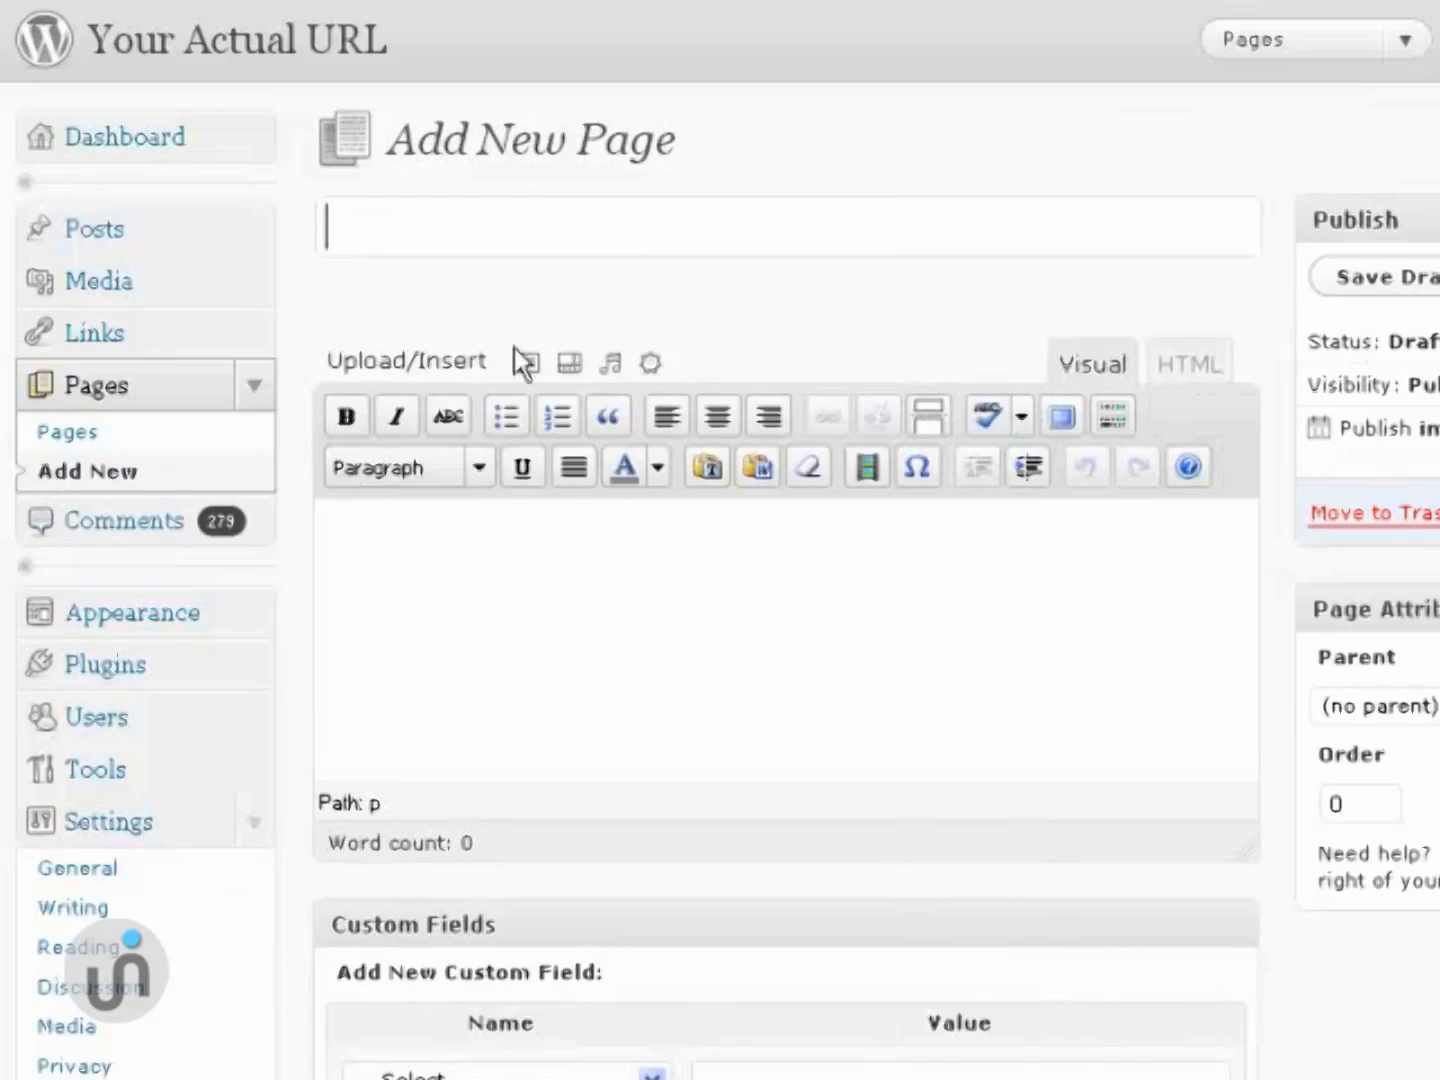
left_click(784, 228)
type("This is my new page")
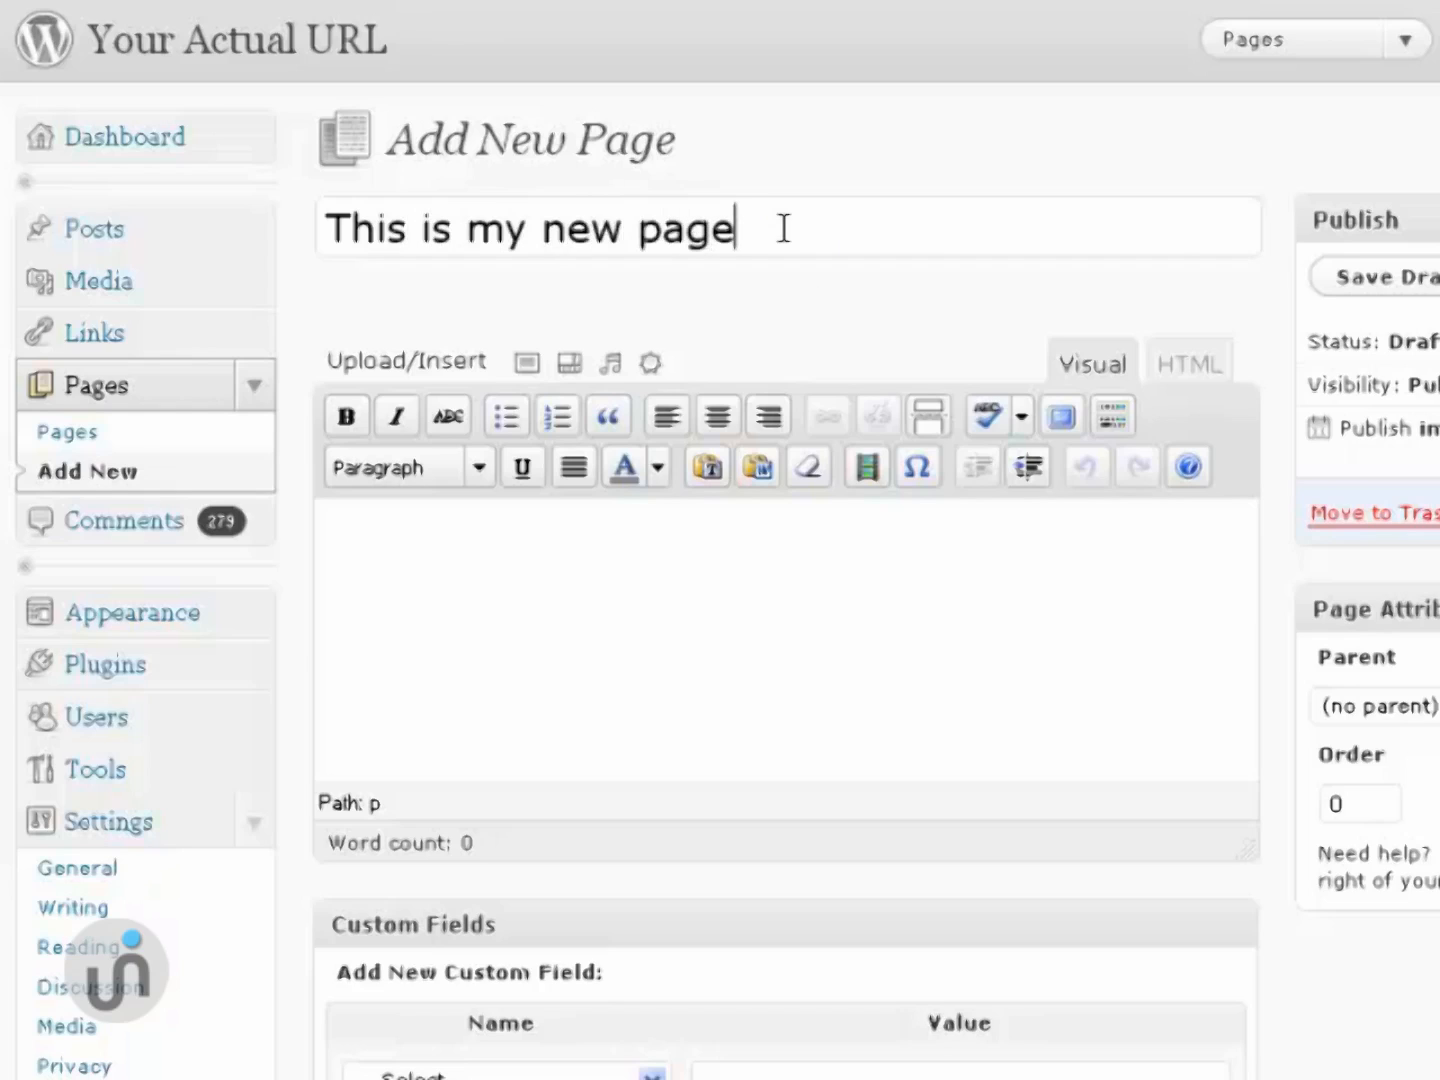
Enter "This is the content of my new page..." as the page's body text.
key("Tab")
type("Thi")
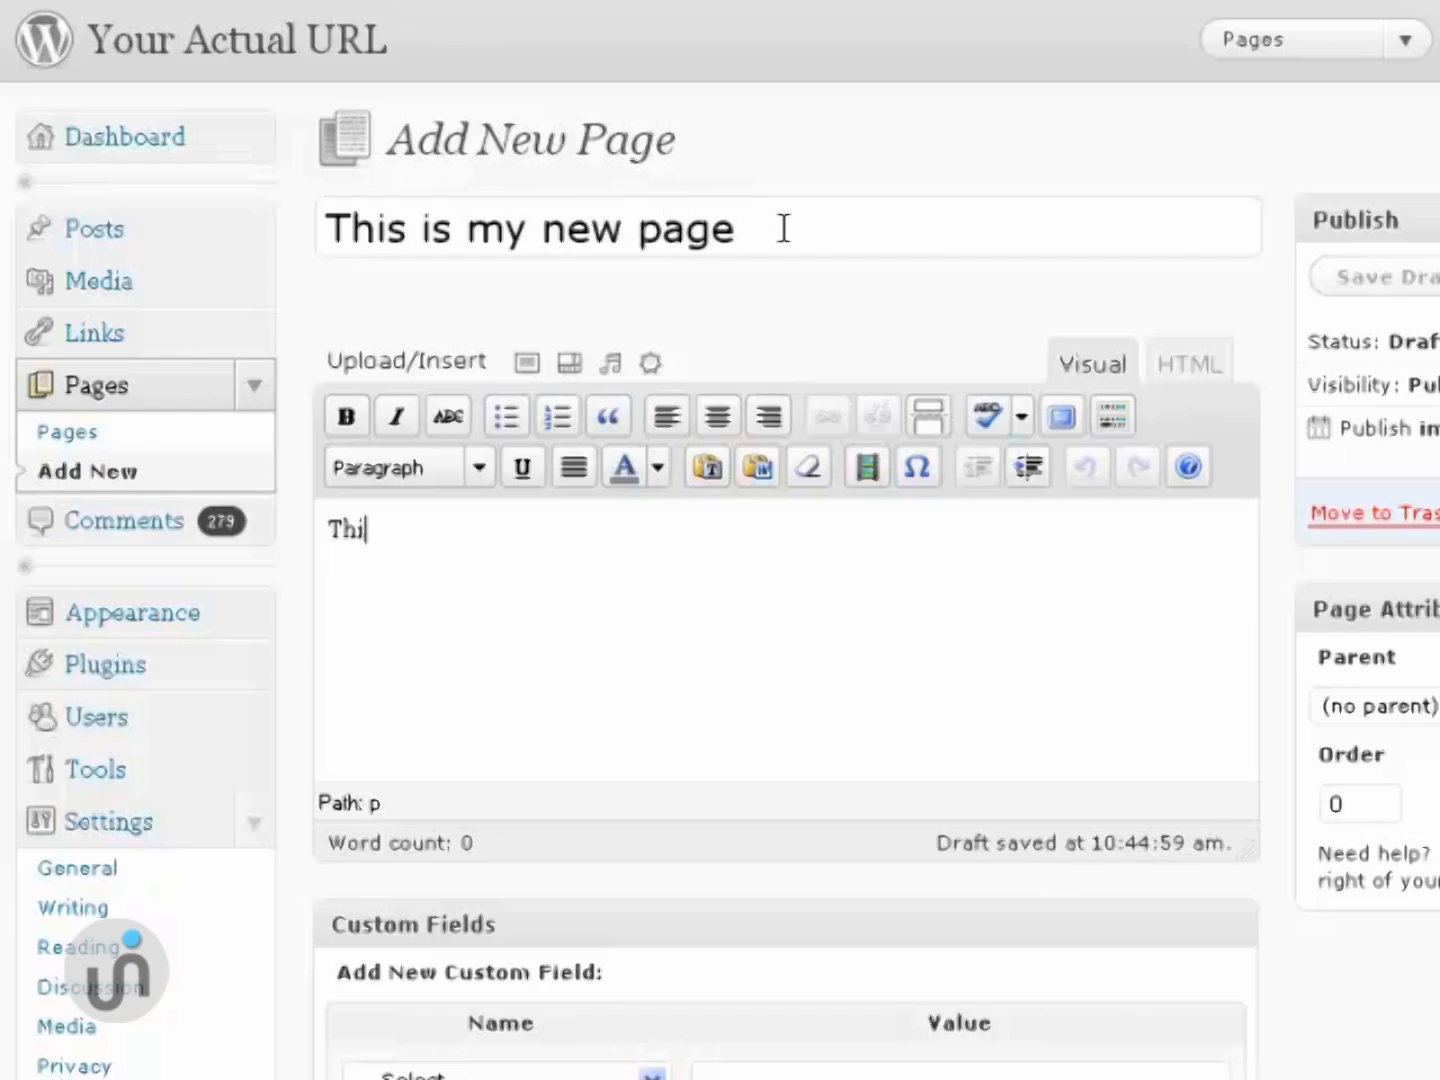
type("s is the content")
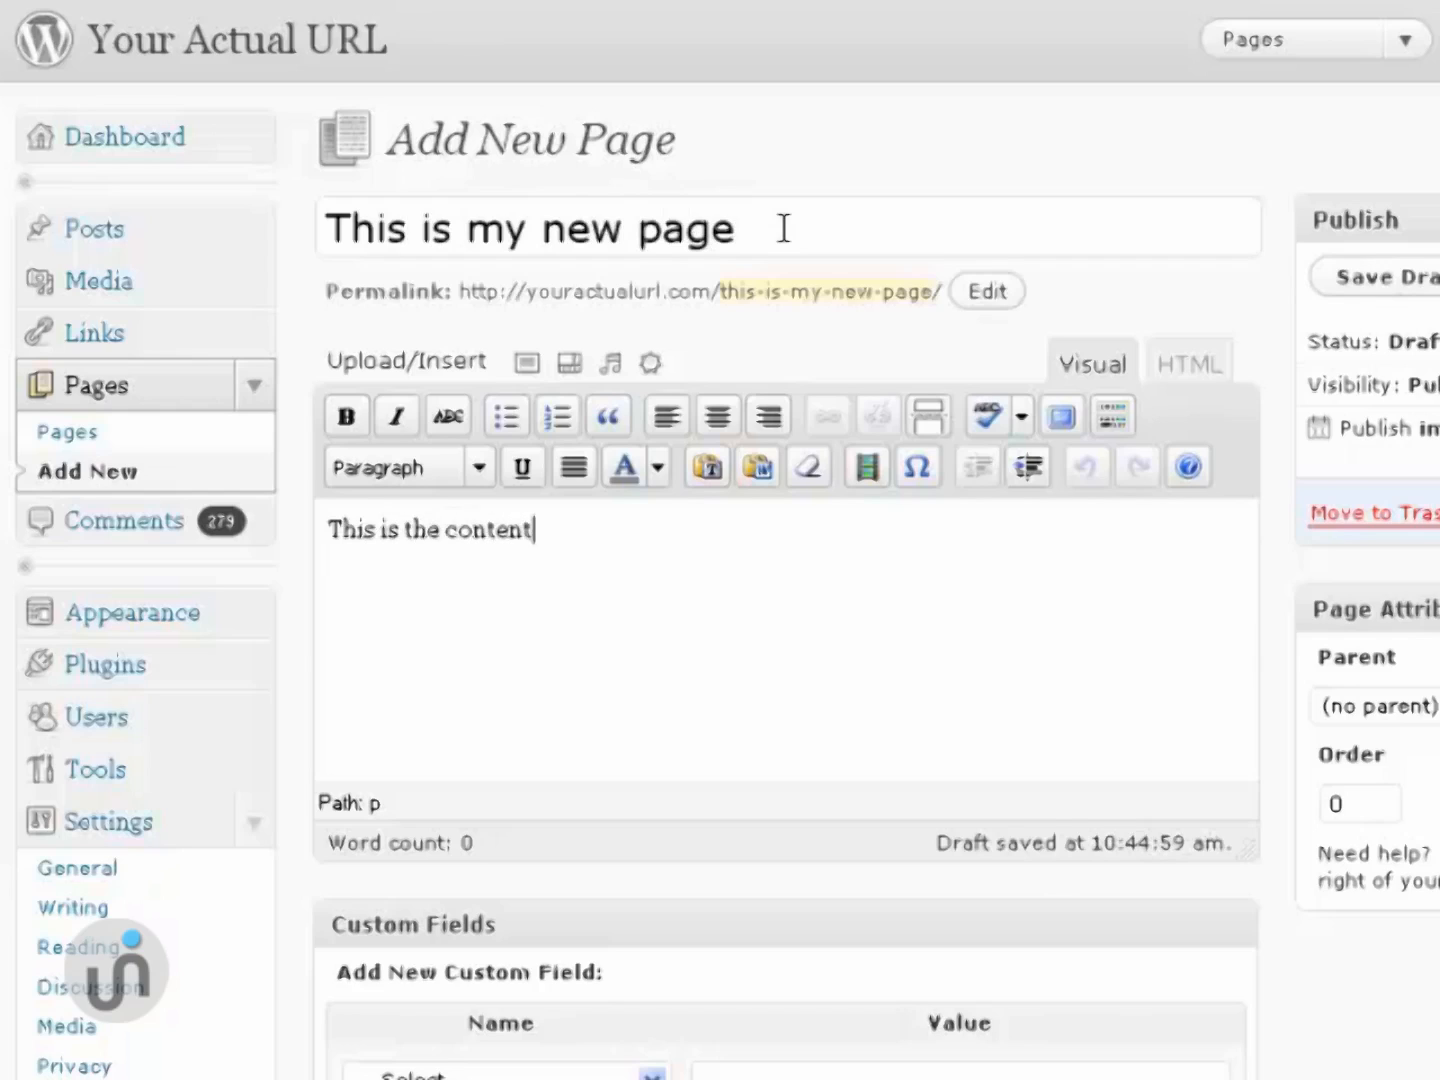
type(" of my new page")
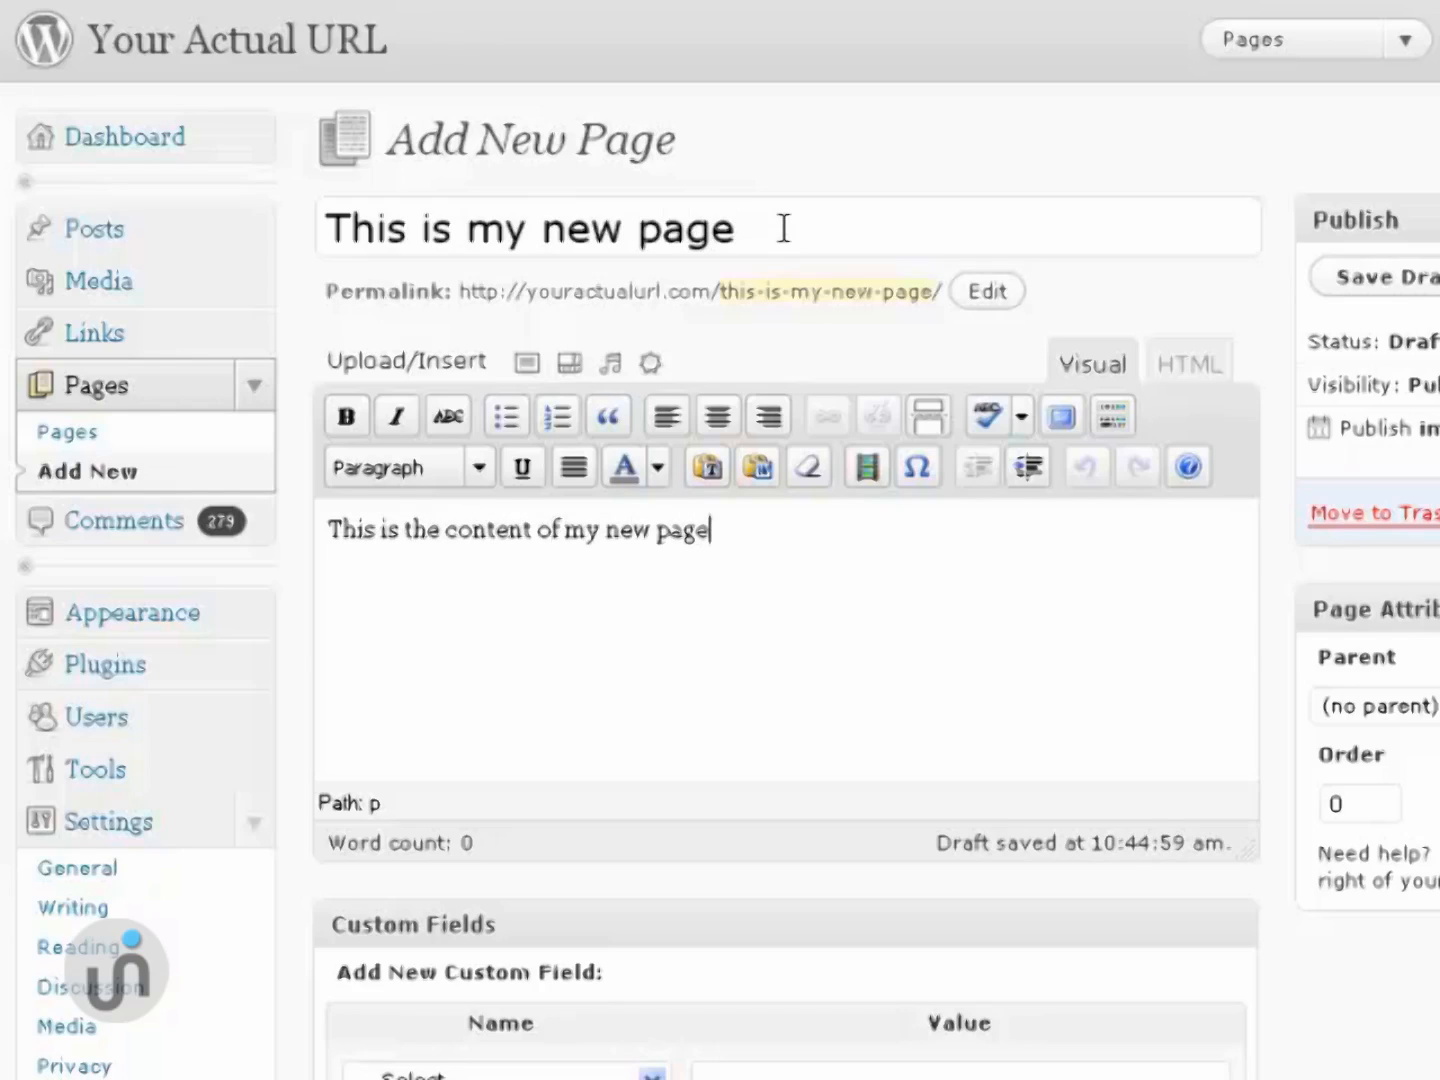
type("...")
Make the words "This is the" in the body text bold and colour them dark olive (#333300).
left_click(757, 582)
left_click_drag(329, 531, 442, 531)
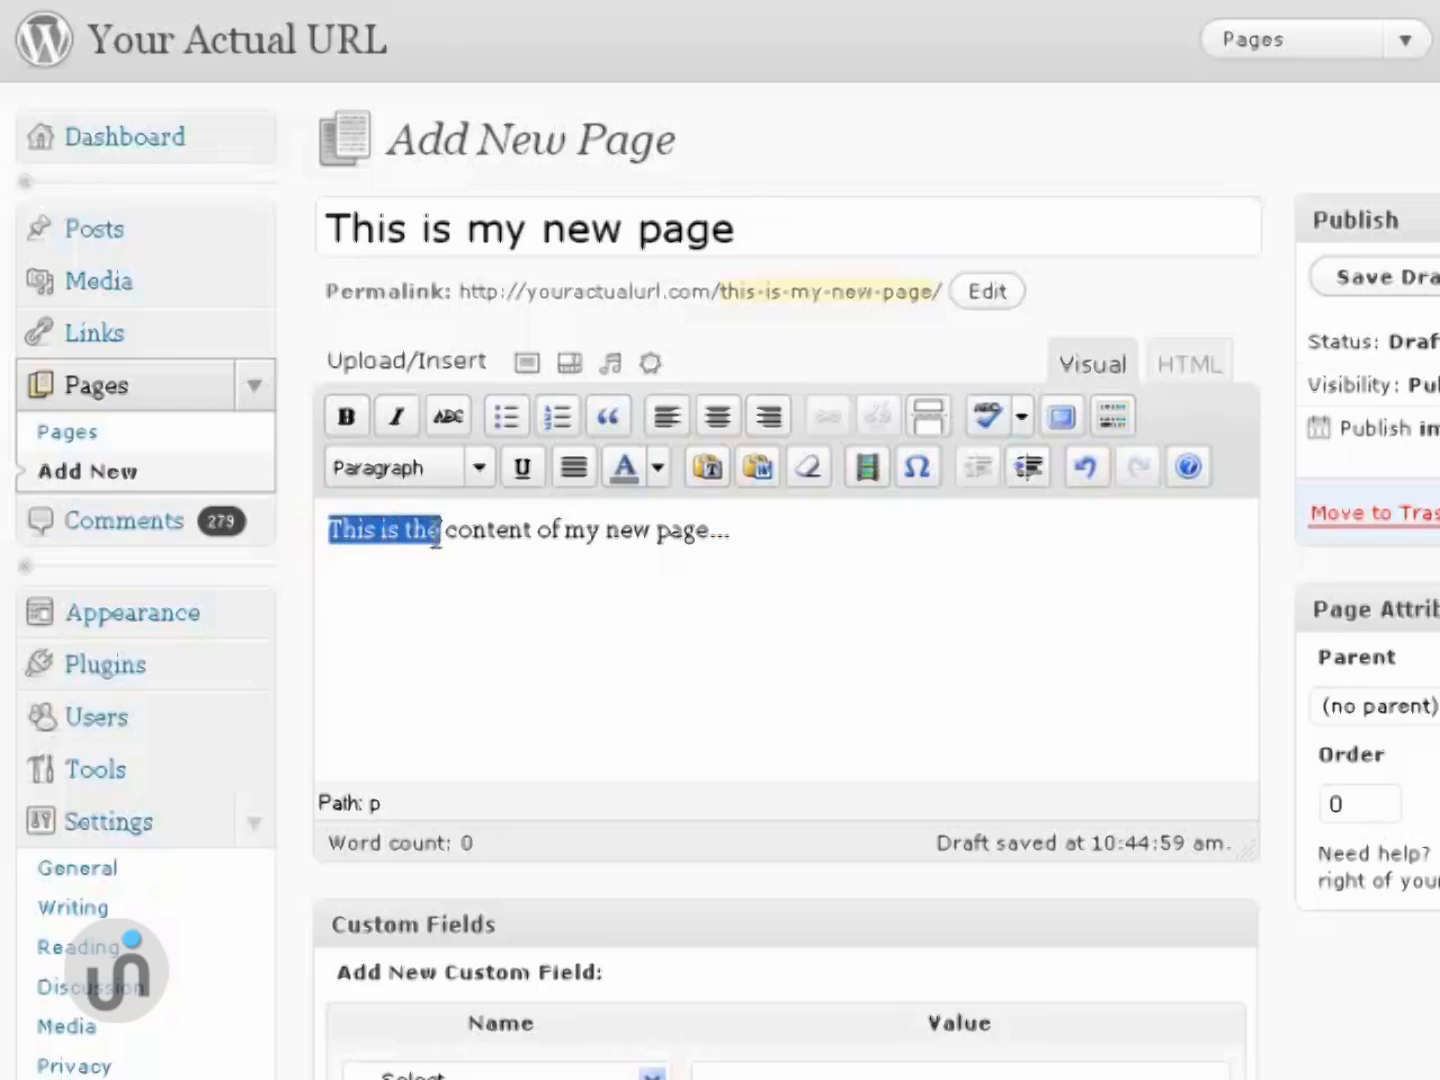
left_click(346, 416)
left_click(657, 467)
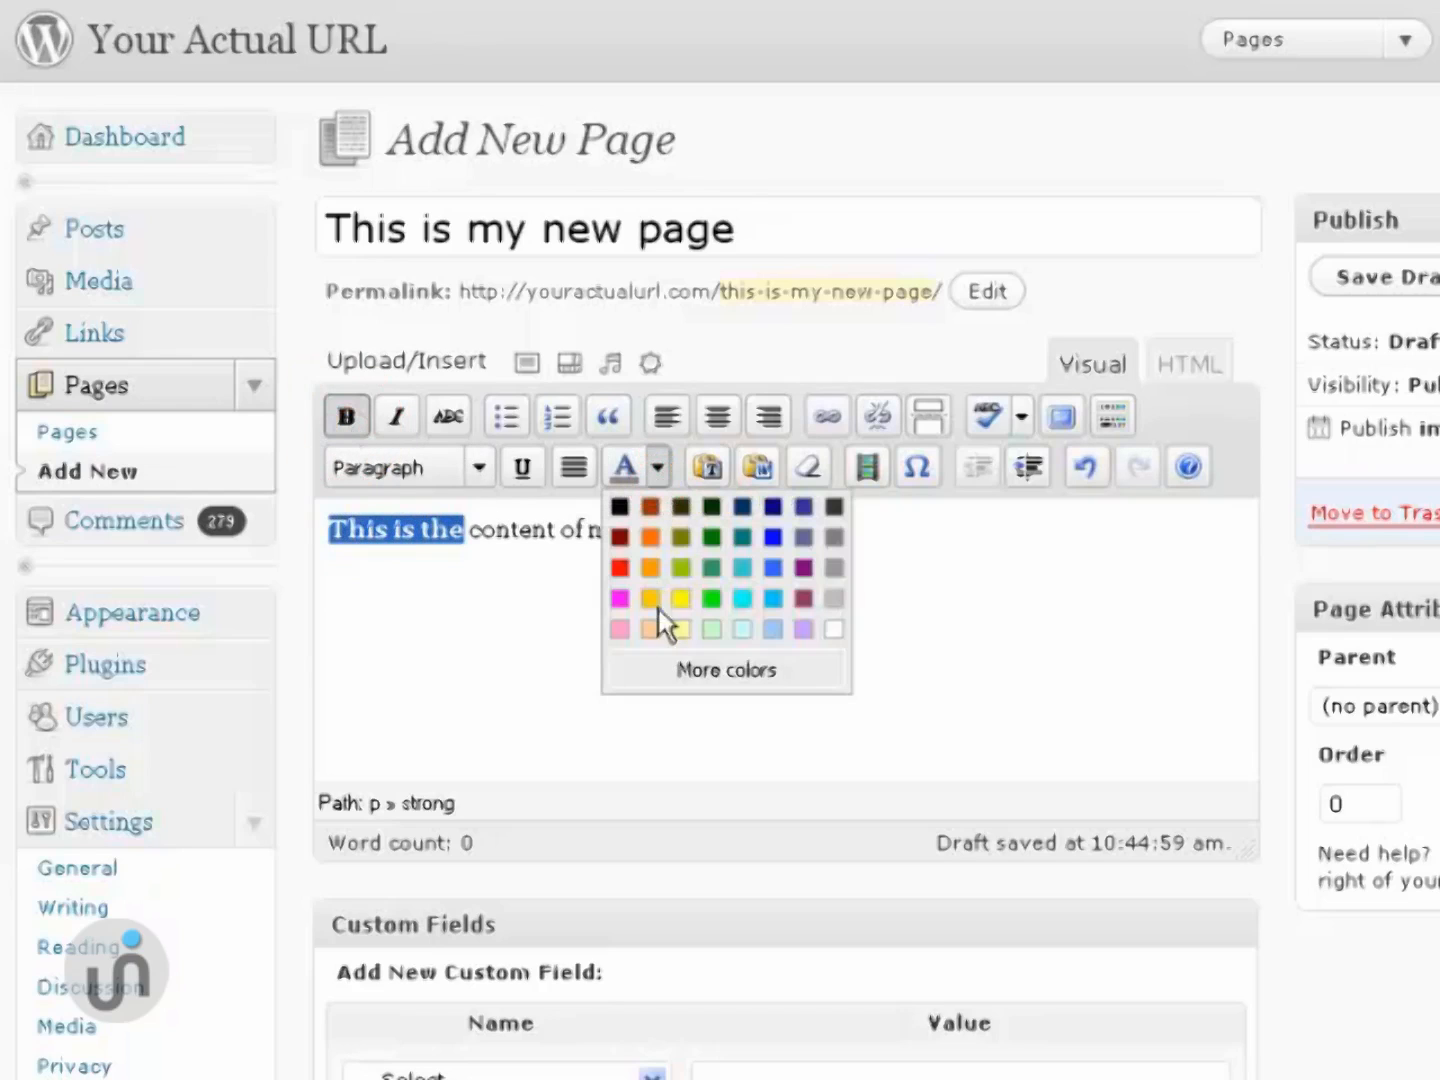
left_click(678, 507)
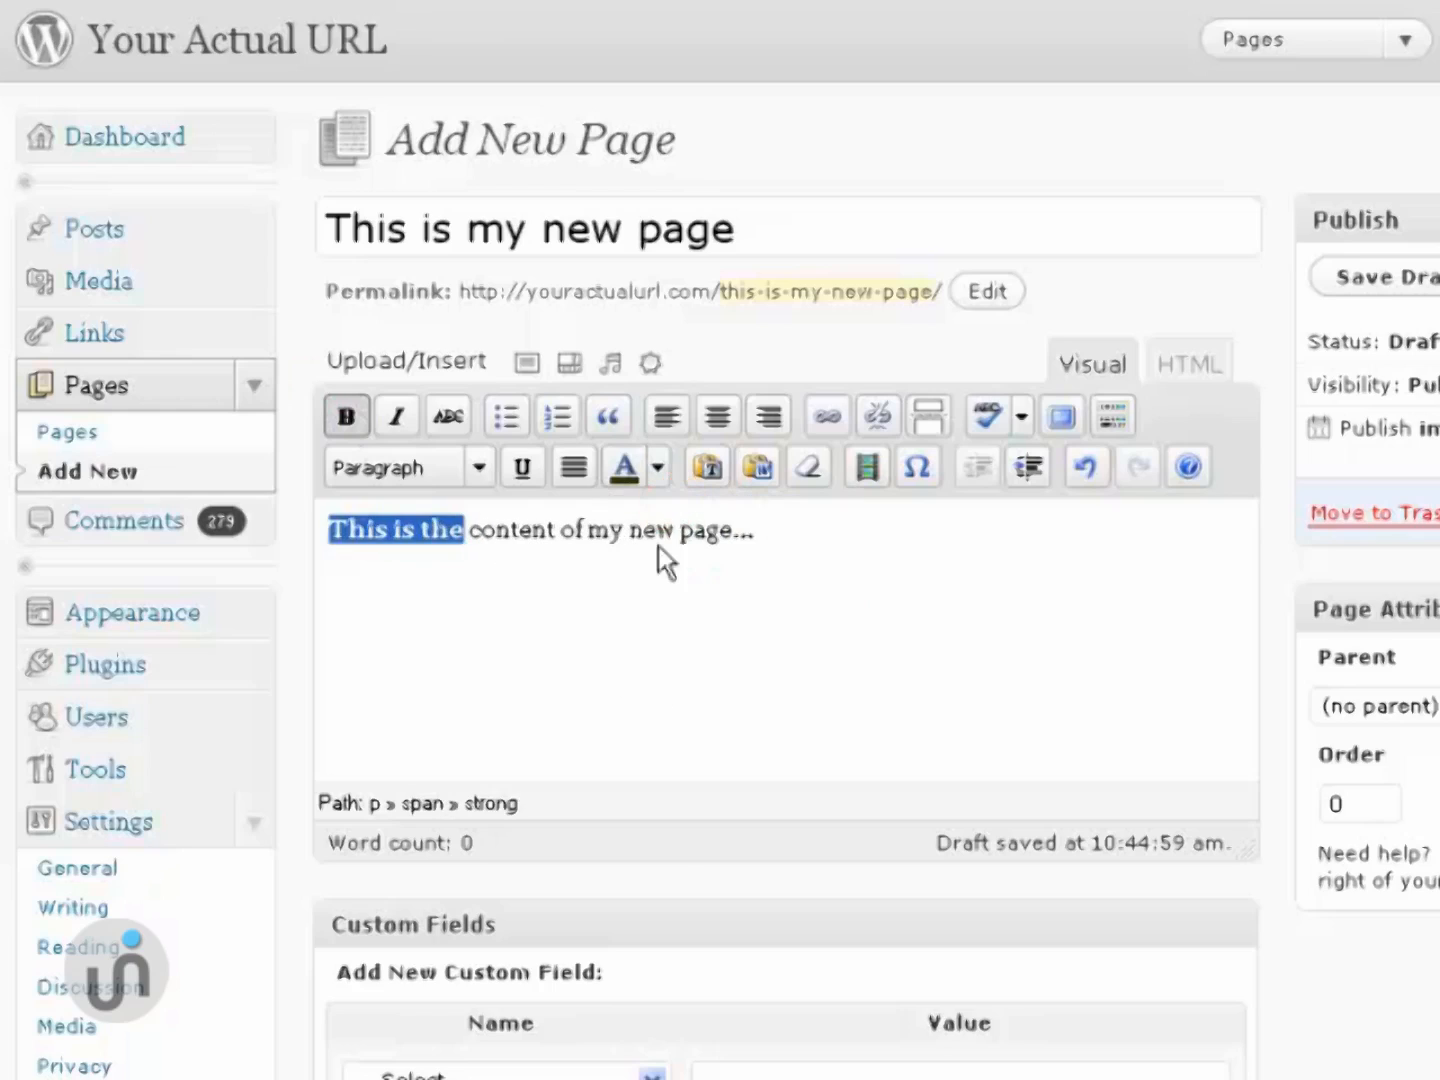
left_click(793, 734)
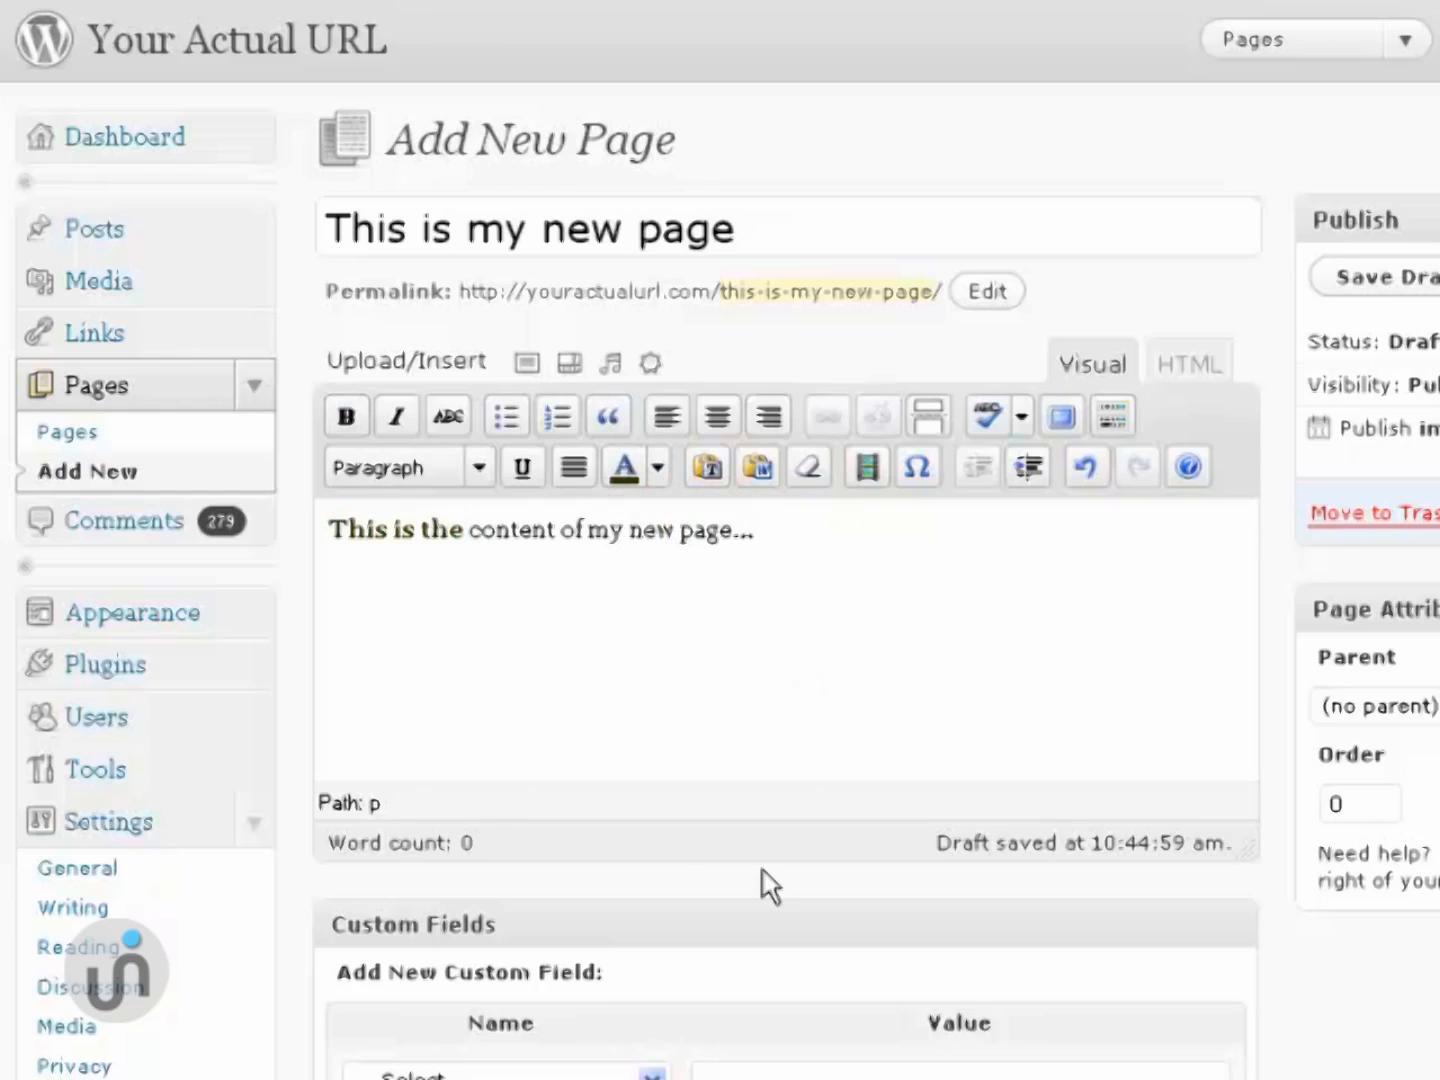
Underline the word "content" in the body text.
double_click(532, 540)
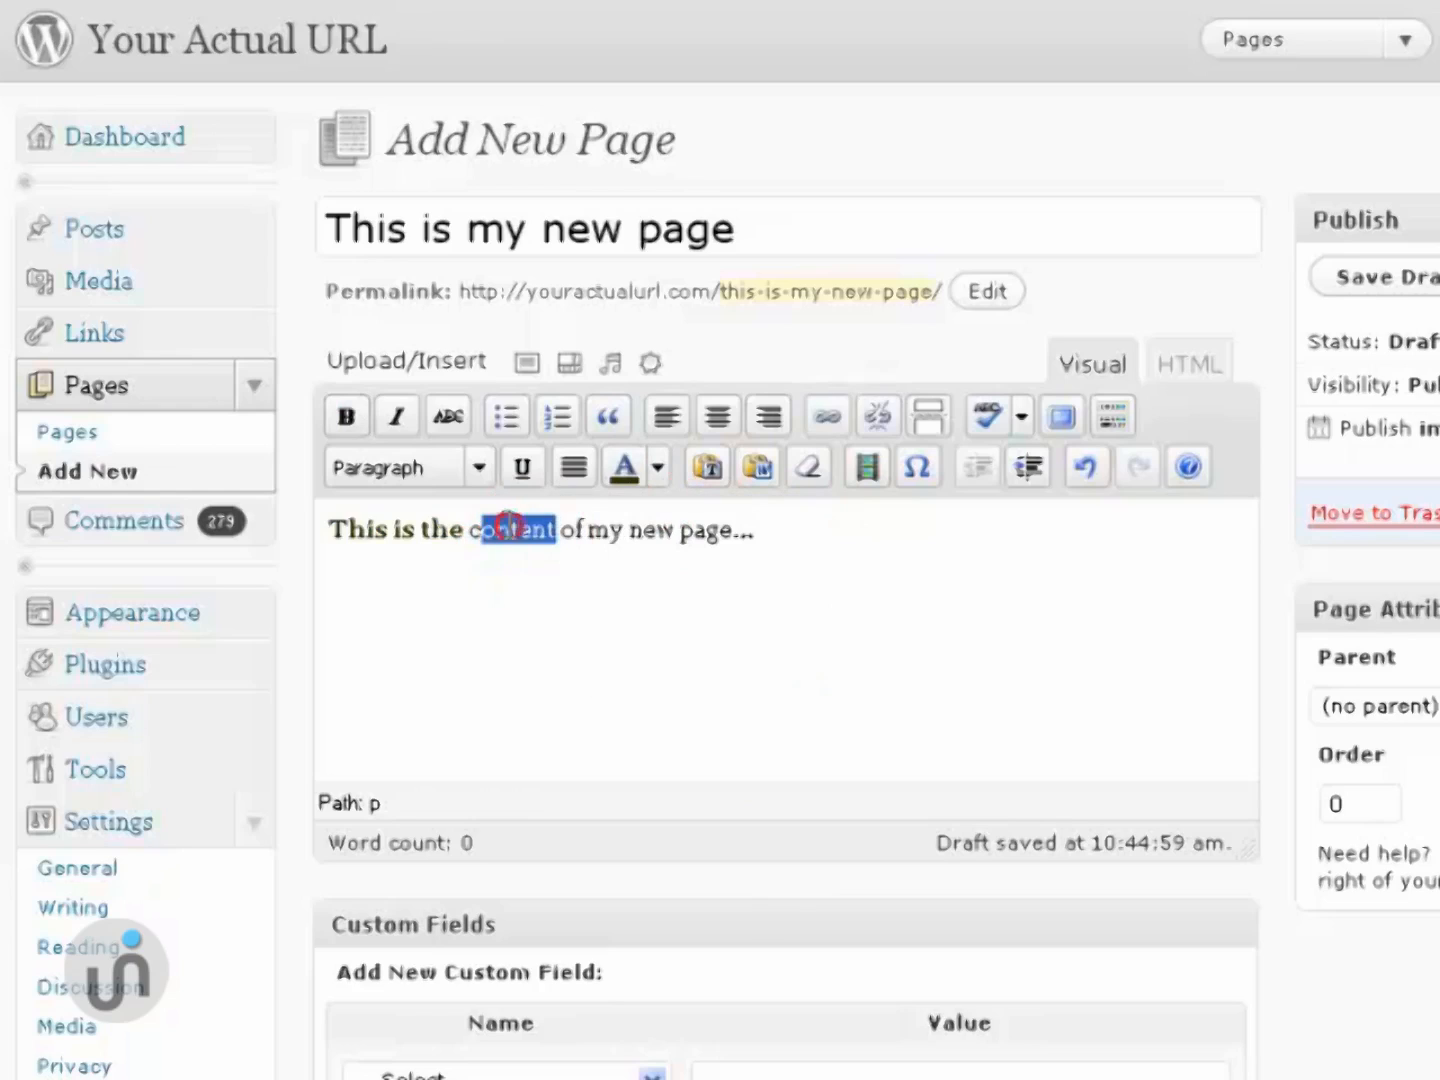
left_click(511, 532)
left_click_drag(469, 537, 554, 534)
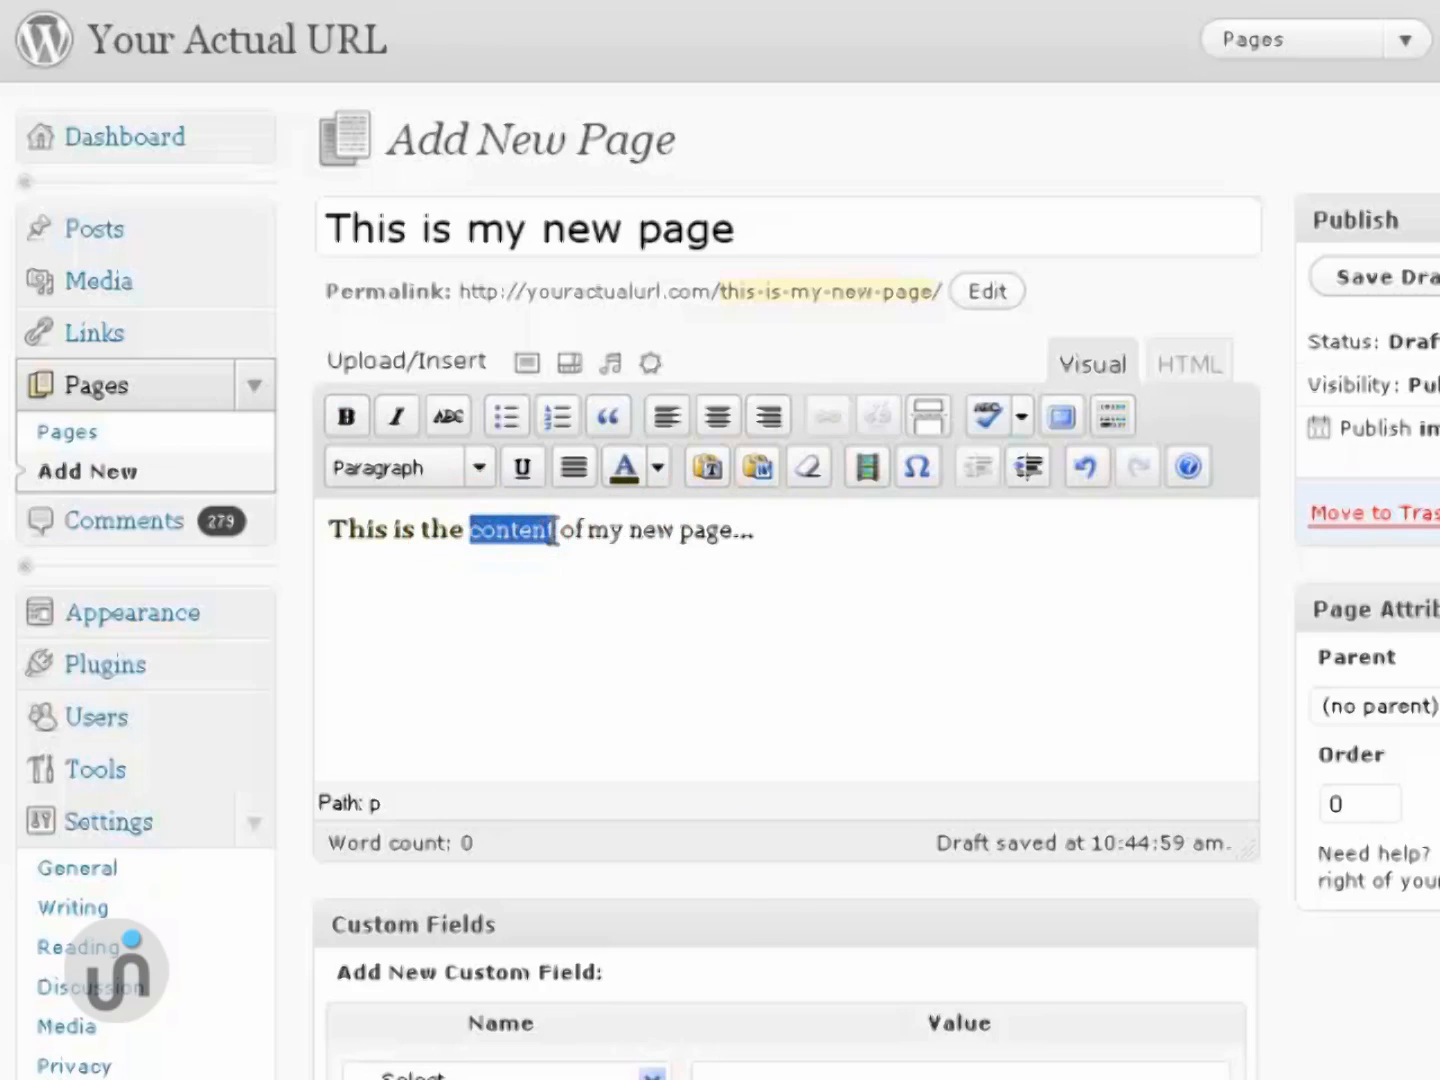
left_click(520, 466)
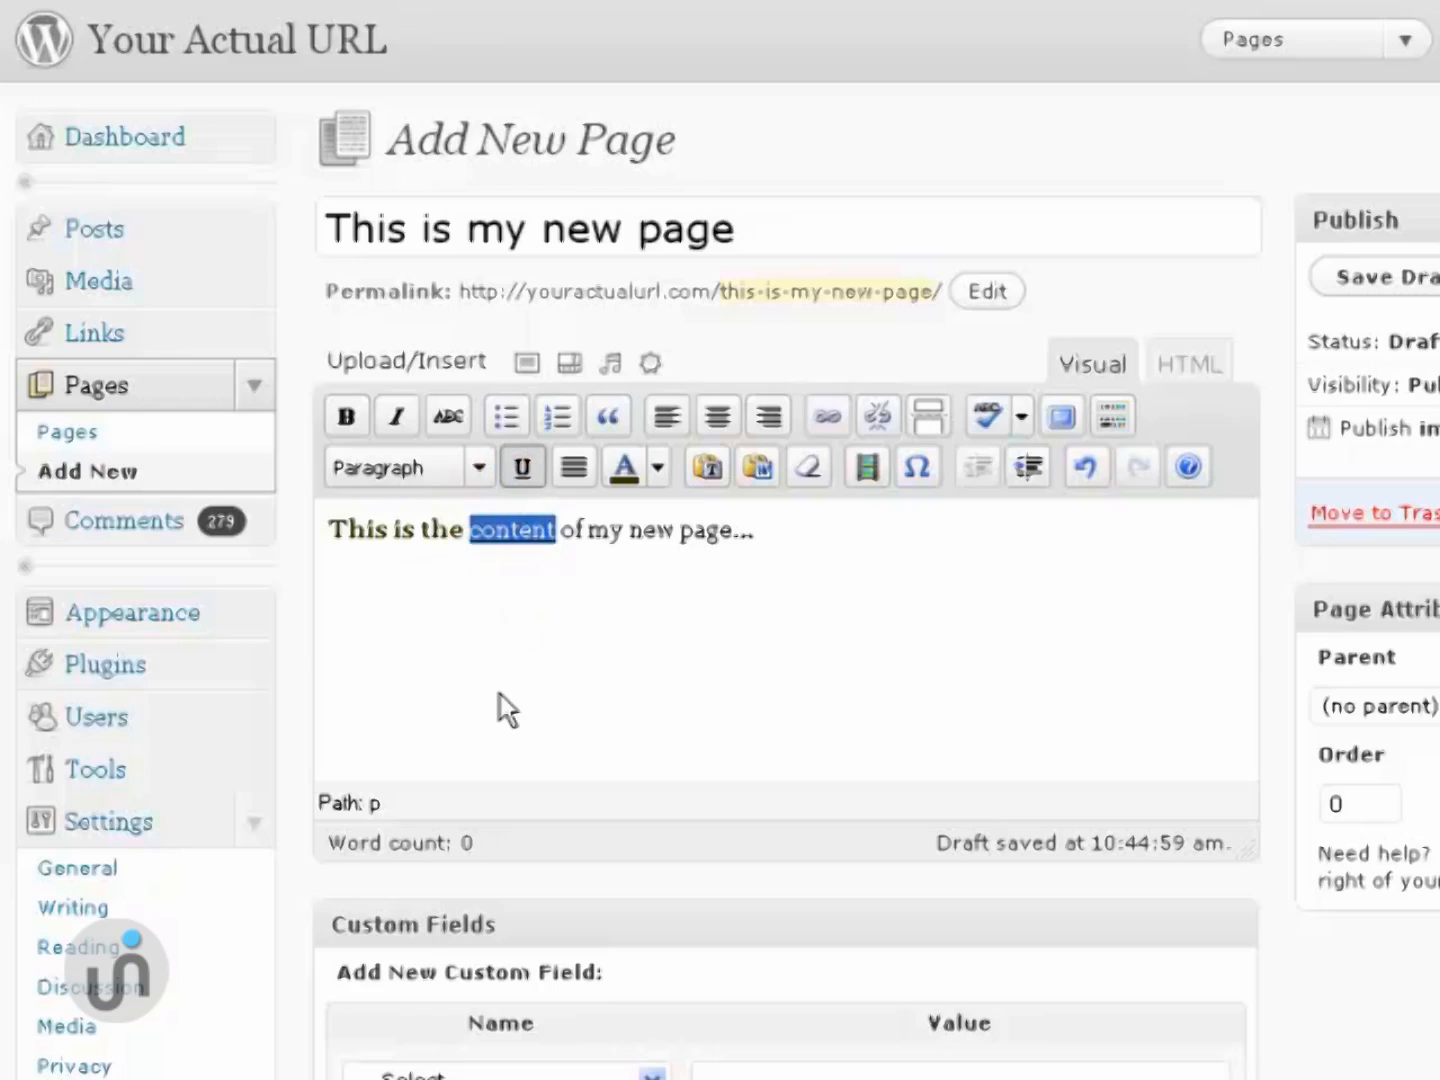
Try block quote formatting on the whole body sentence and undo it.
left_click(607, 527)
double_click(607, 527)
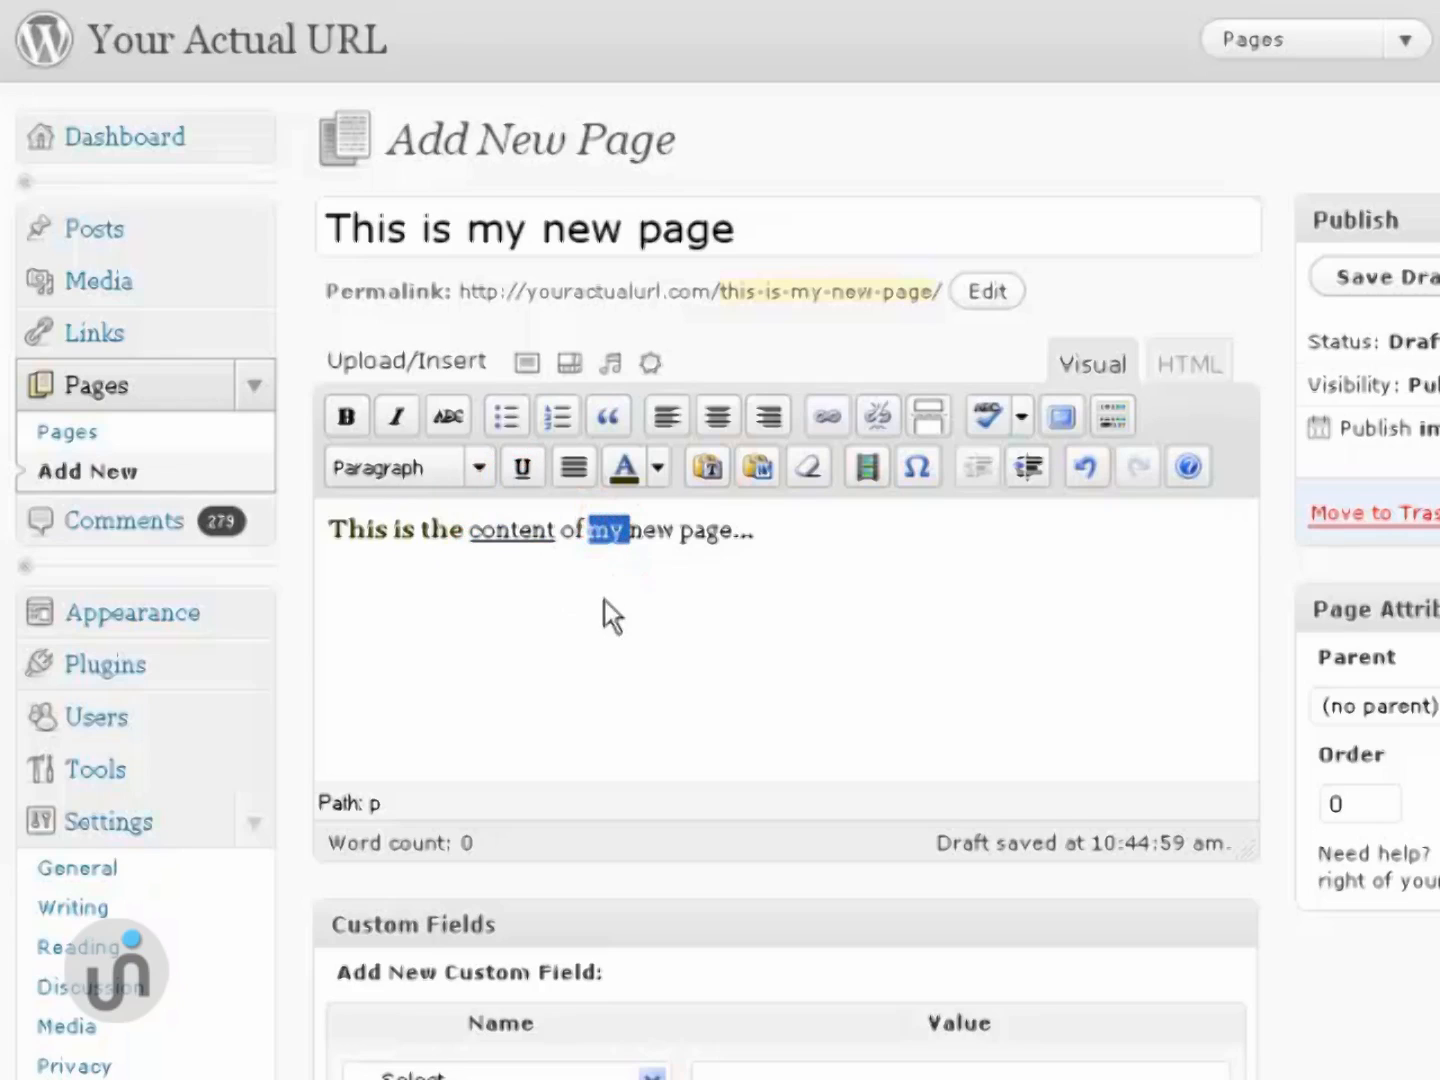
triple_click(595, 540)
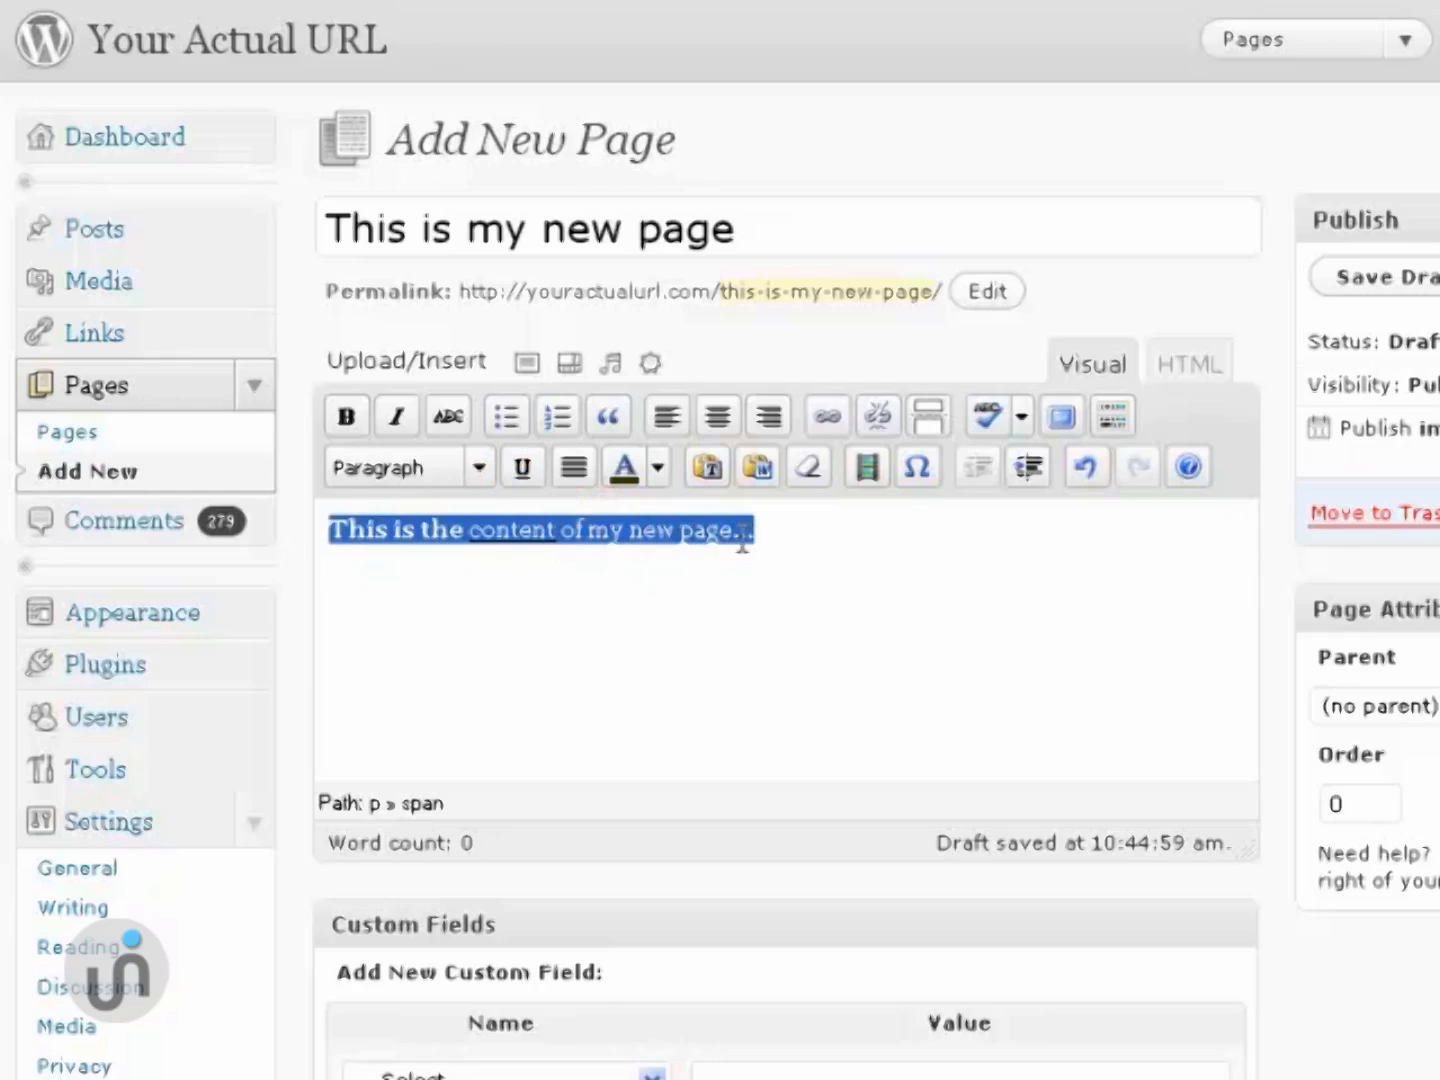
left_click(606, 420)
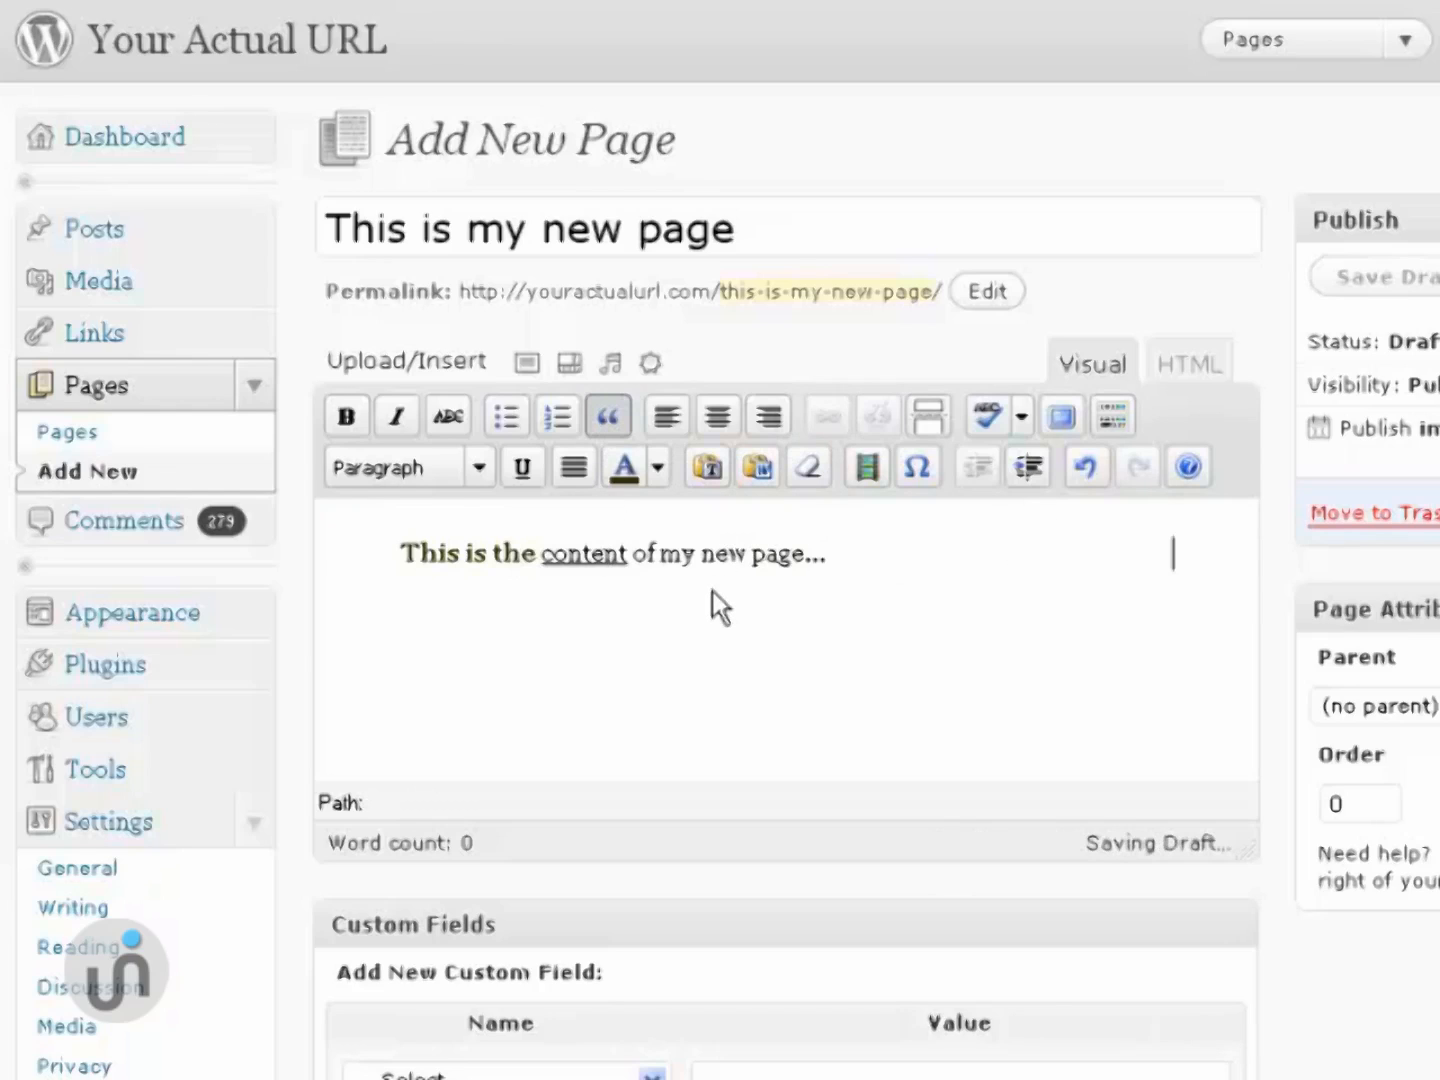
left_click(1086, 468)
left_click(614, 572)
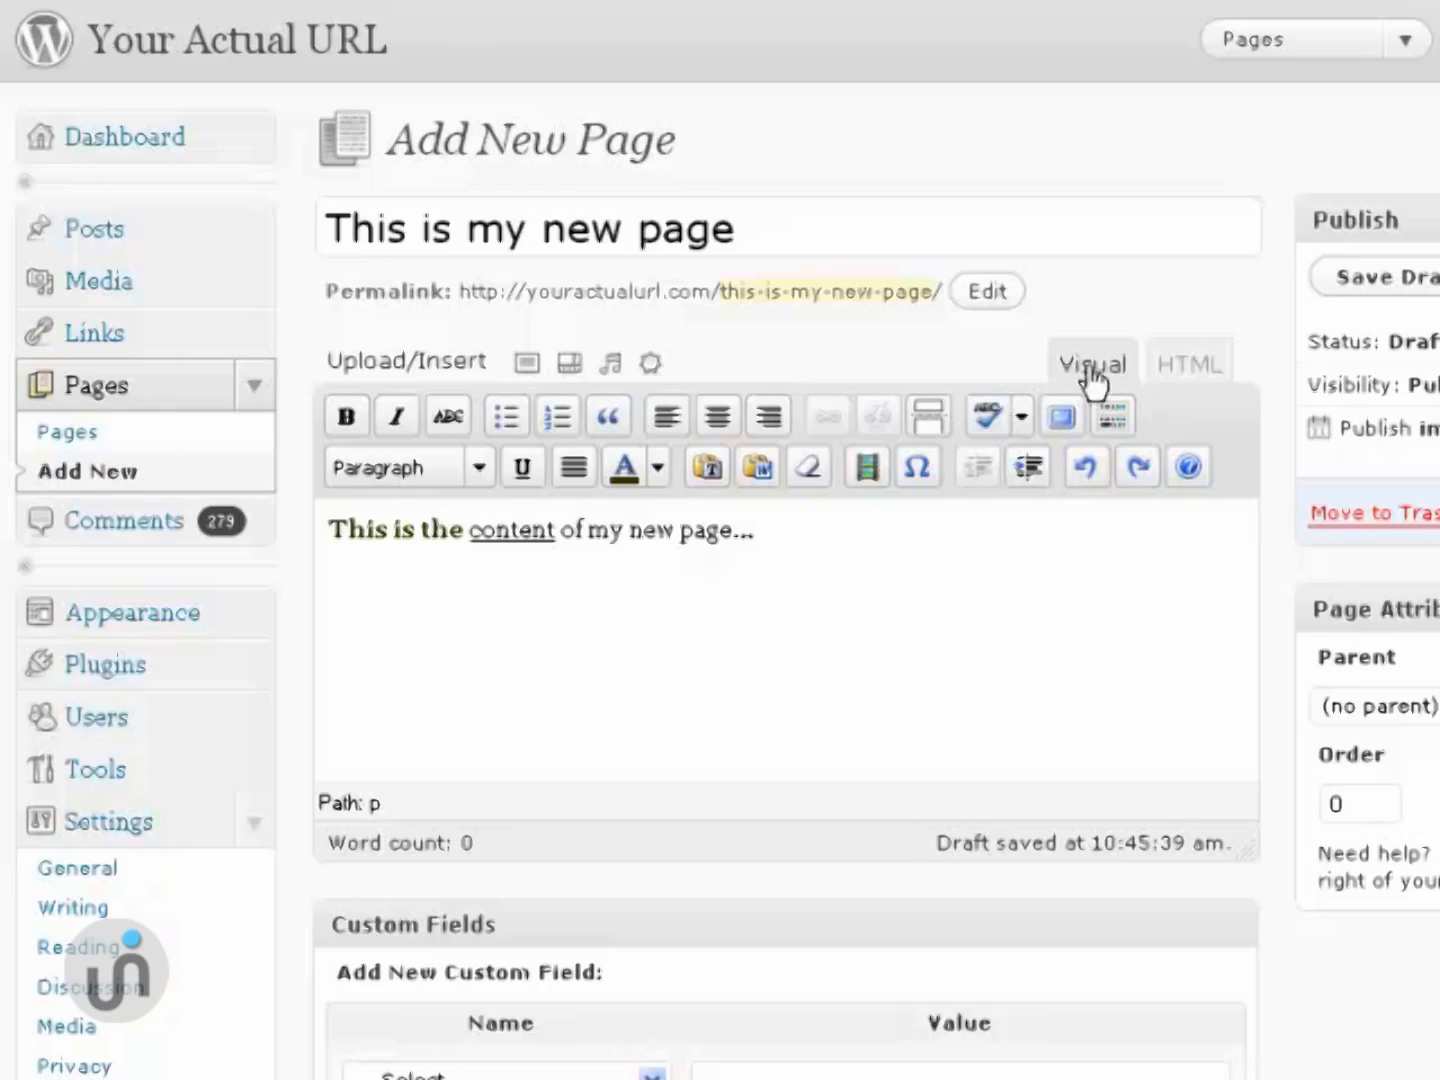
Examine the HTML source of the page content and return to the visual editor.
left_click(1185, 366)
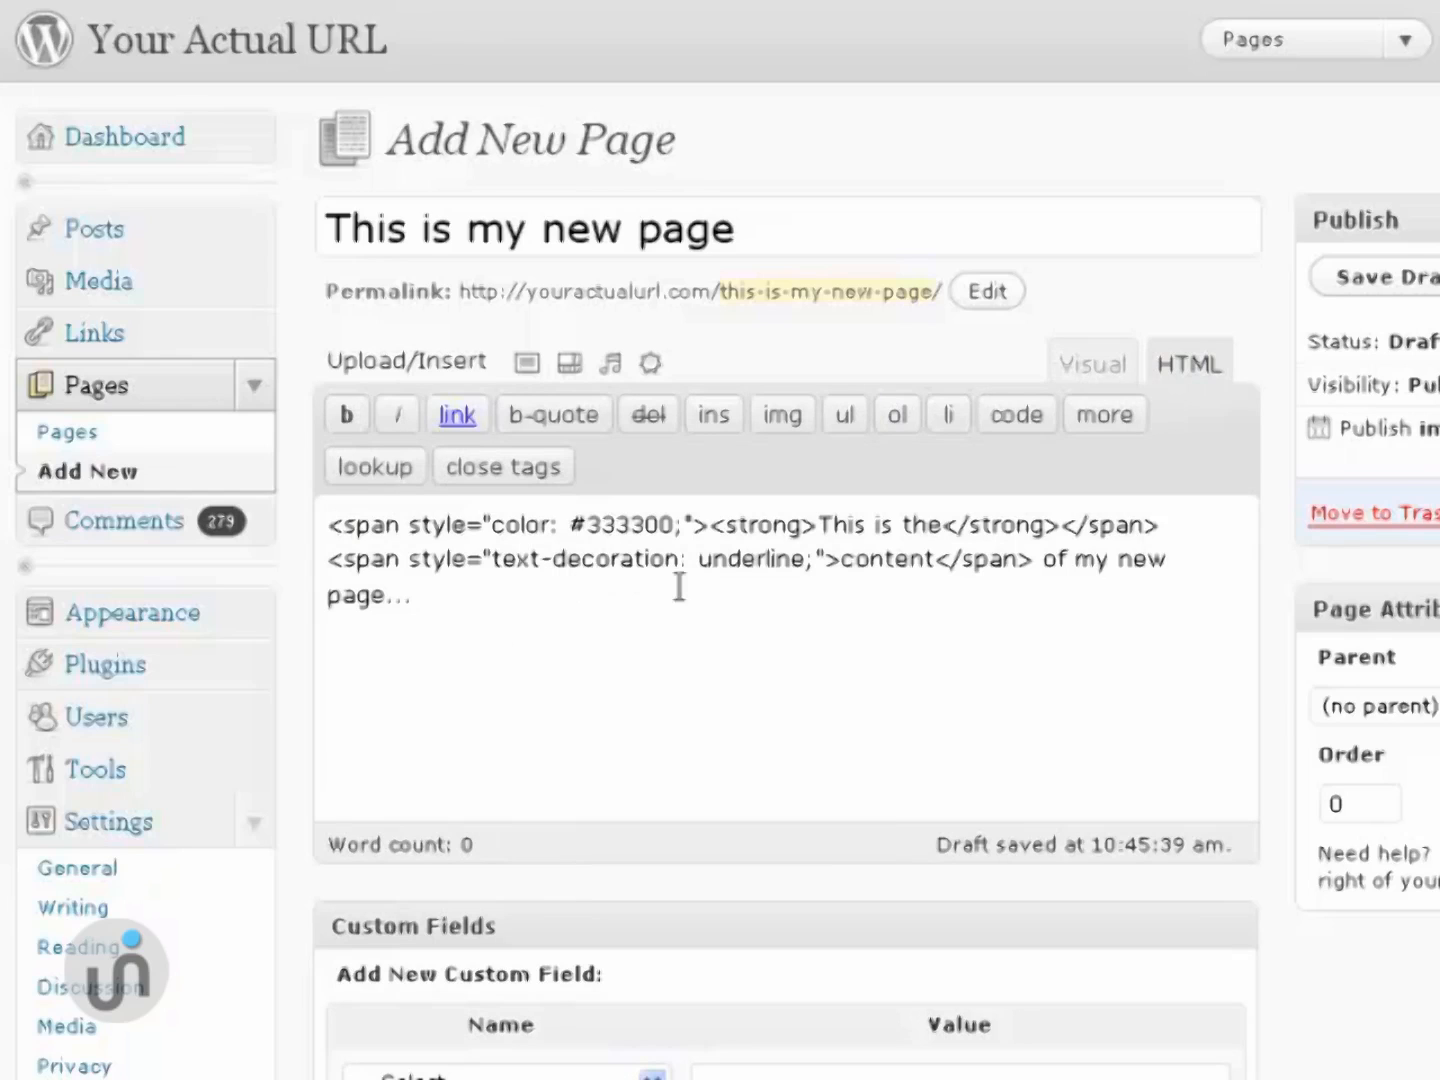
left_click(1090, 364)
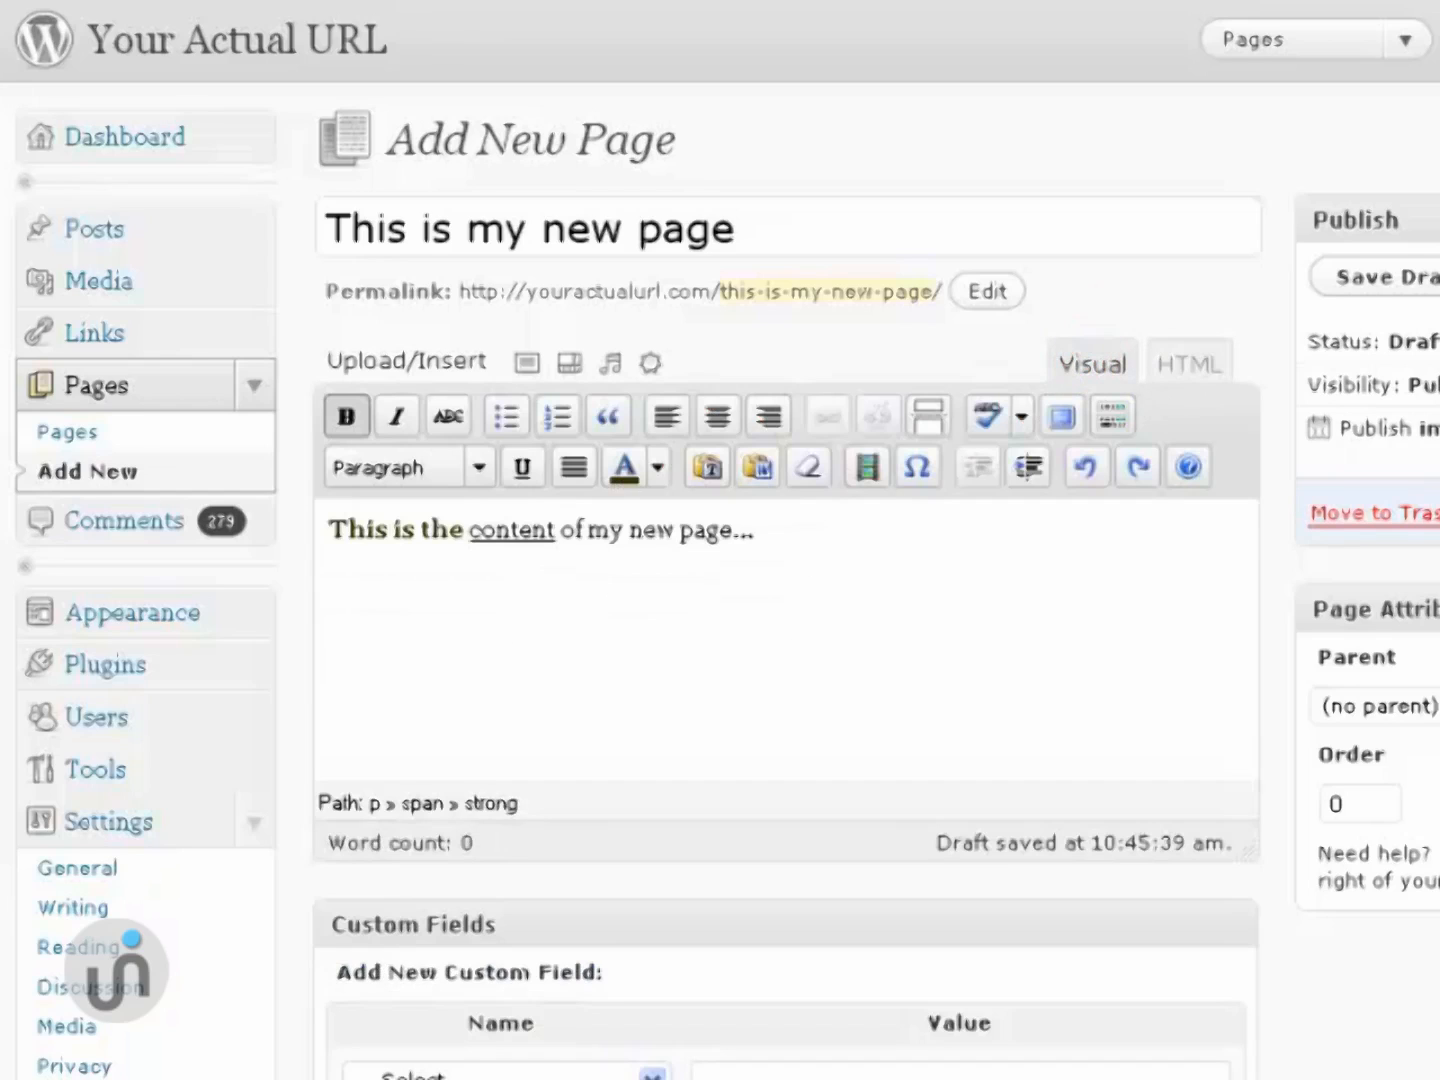
Check the custom field name list without choosing one, and collapse the Custom Fields section.
scroll(720, 540, "down", 8)
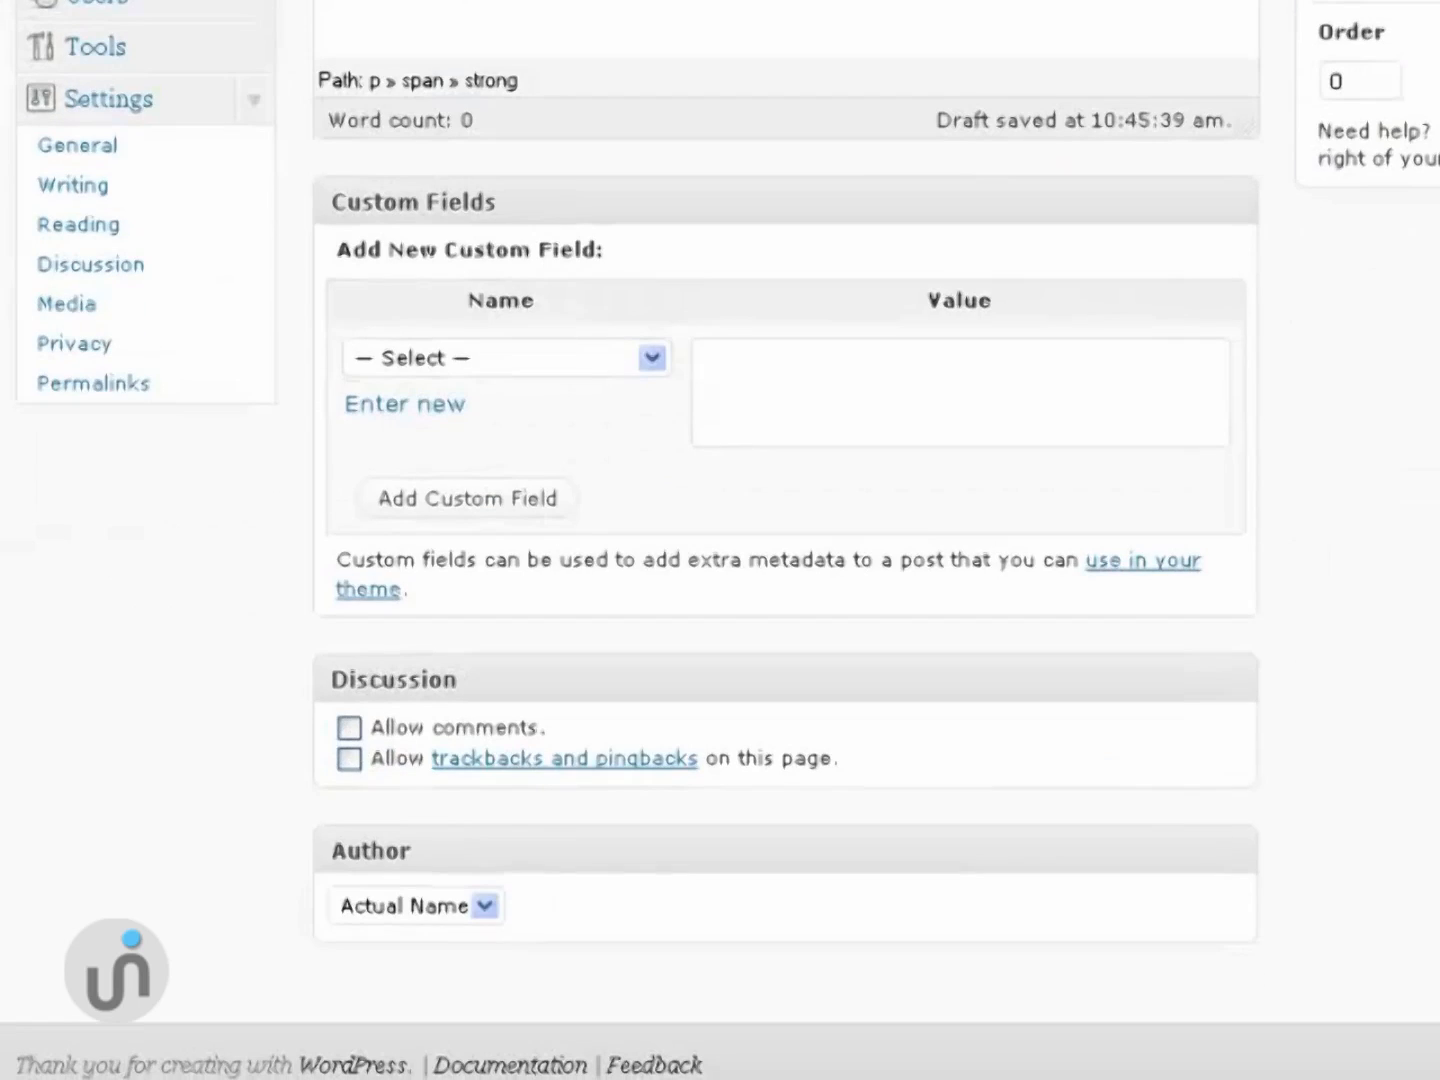
left_click(653, 358)
left_click(656, 362)
left_click(1250, 213)
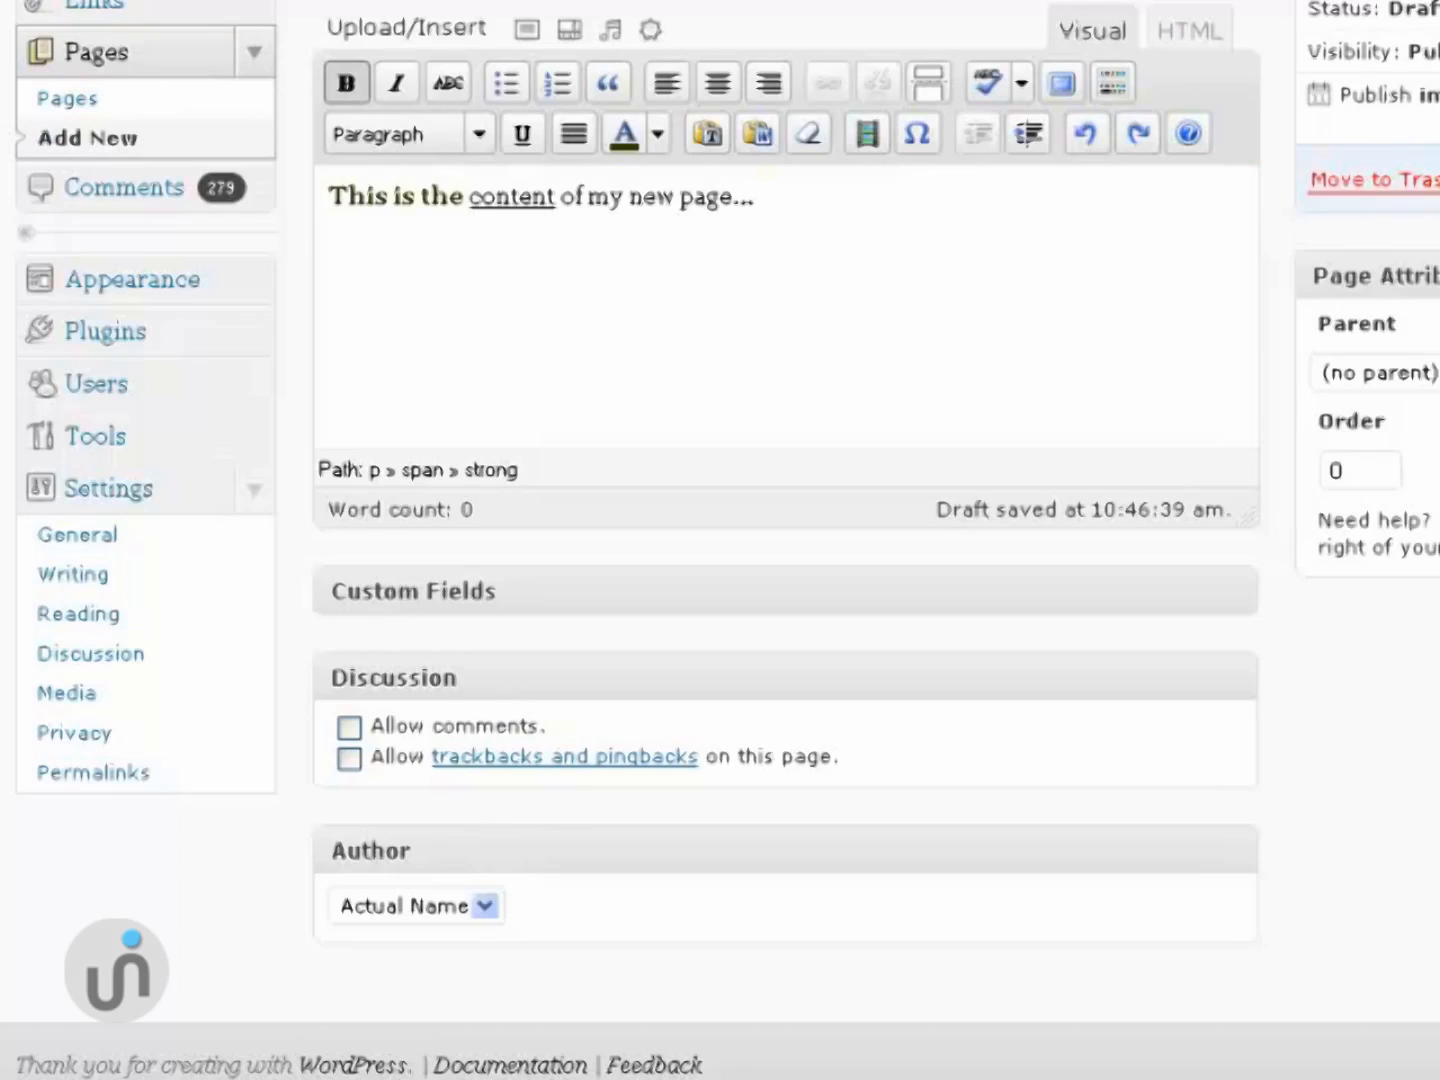
left_click(346, 723)
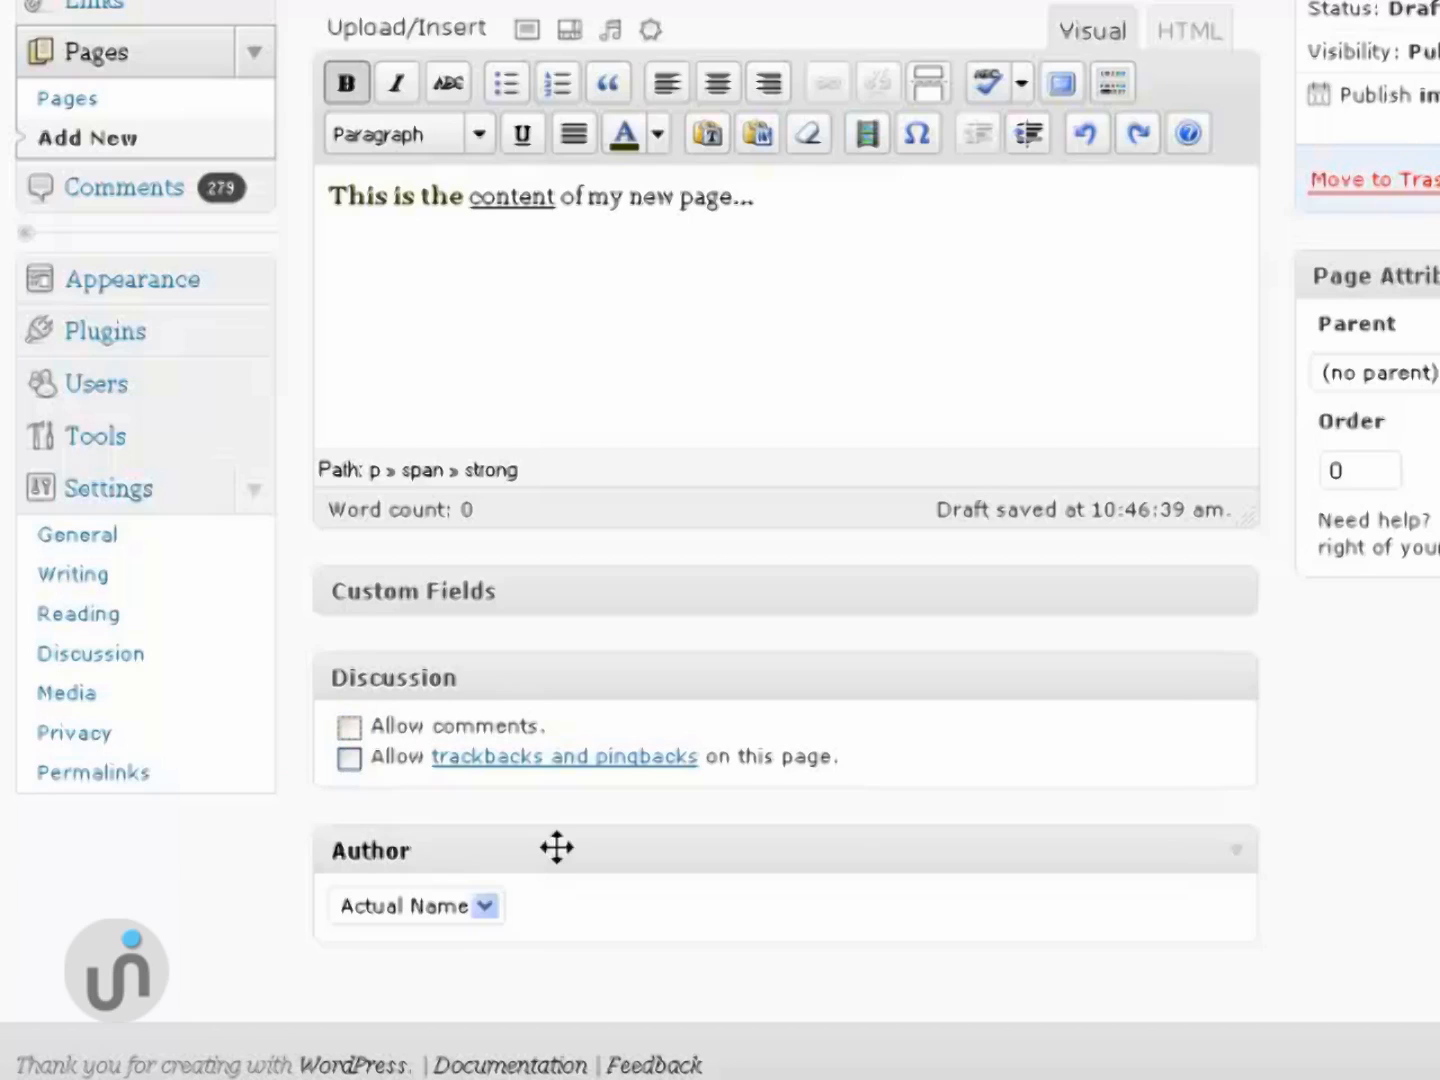
scroll(720, 540, "up", 3)
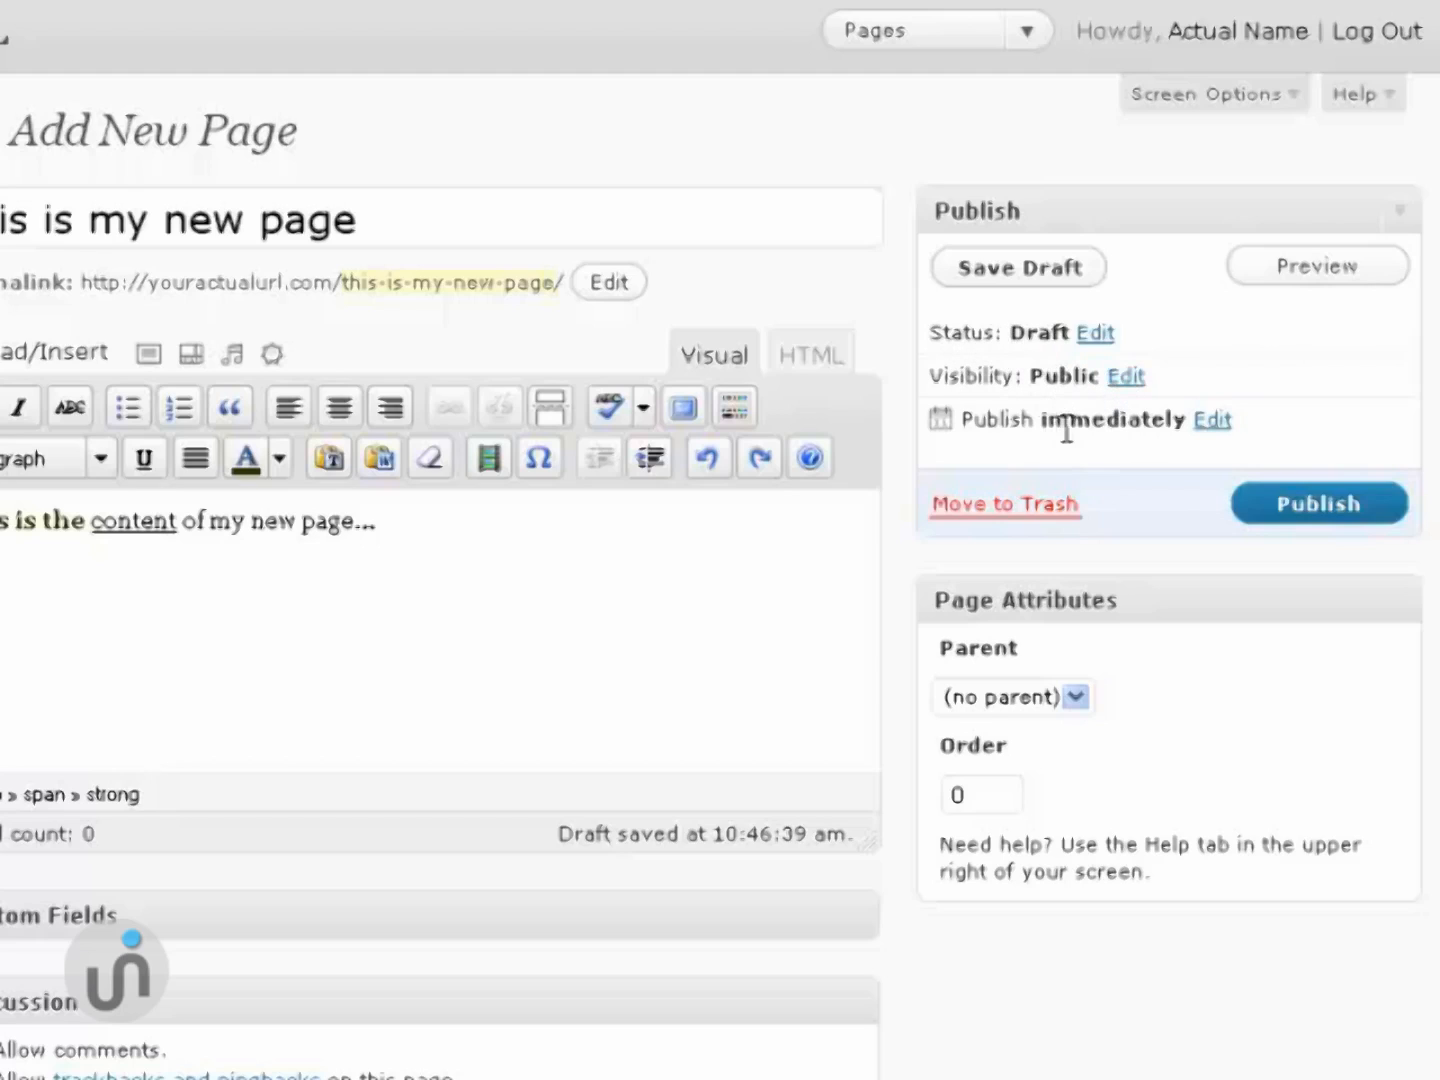
left_click_drag(1017, 431, 1138, 431)
left_click(1094, 447)
Try the Password protected and Private visibility options for the page and cancel the visibility change.
left_click(1125, 373)
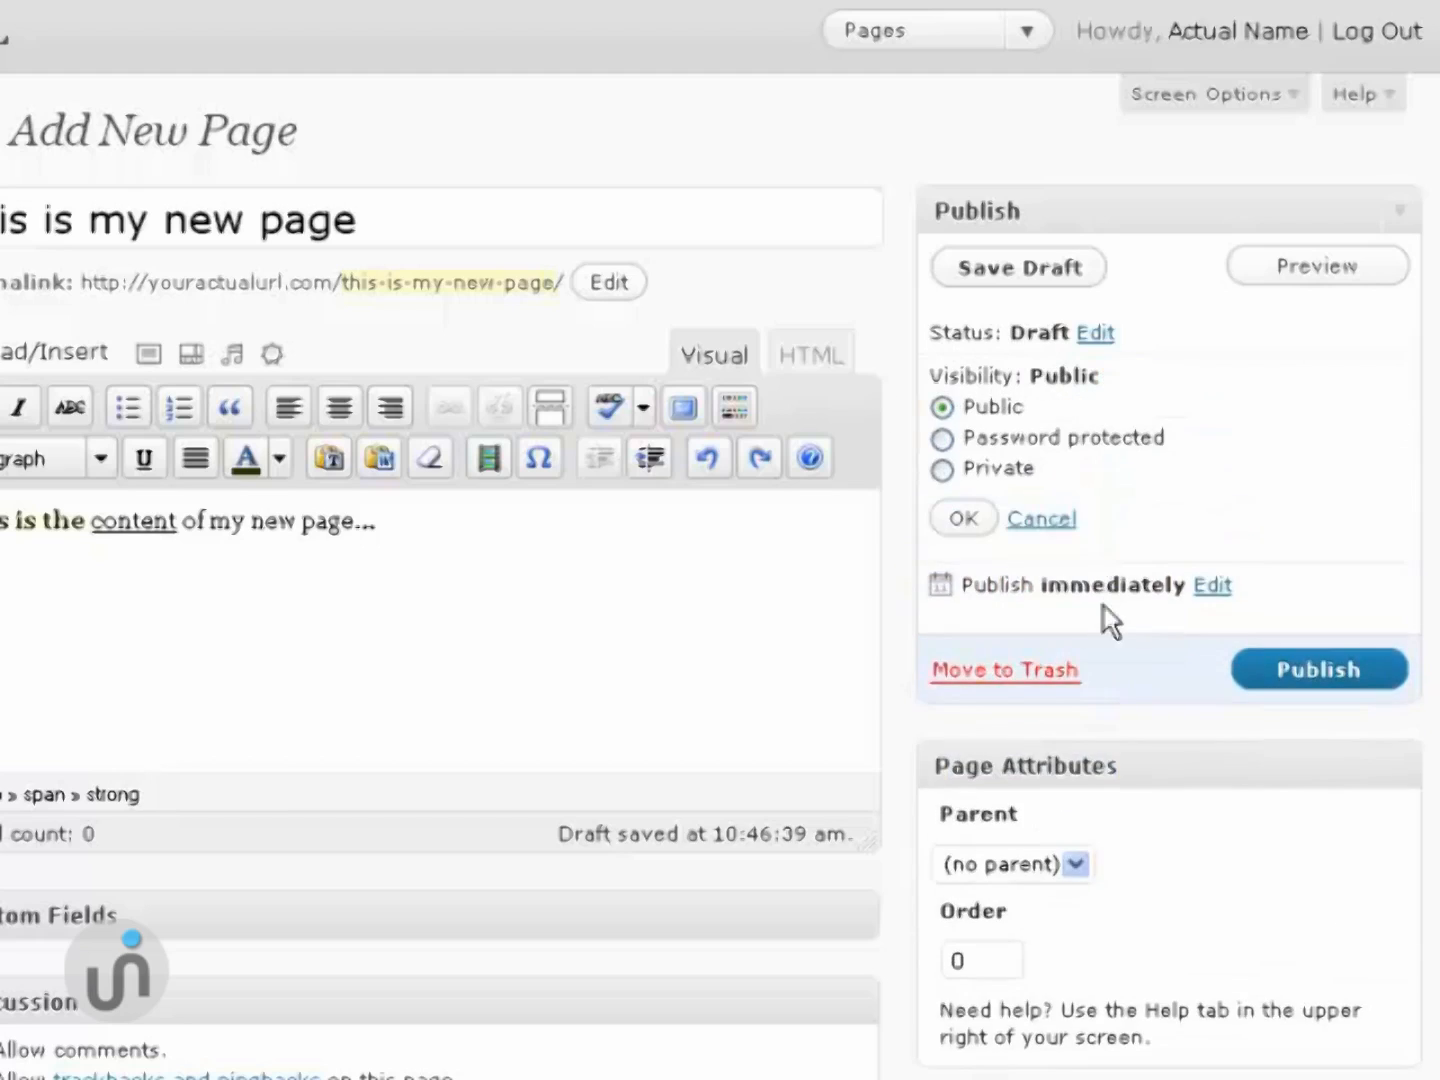
left_click(942, 439)
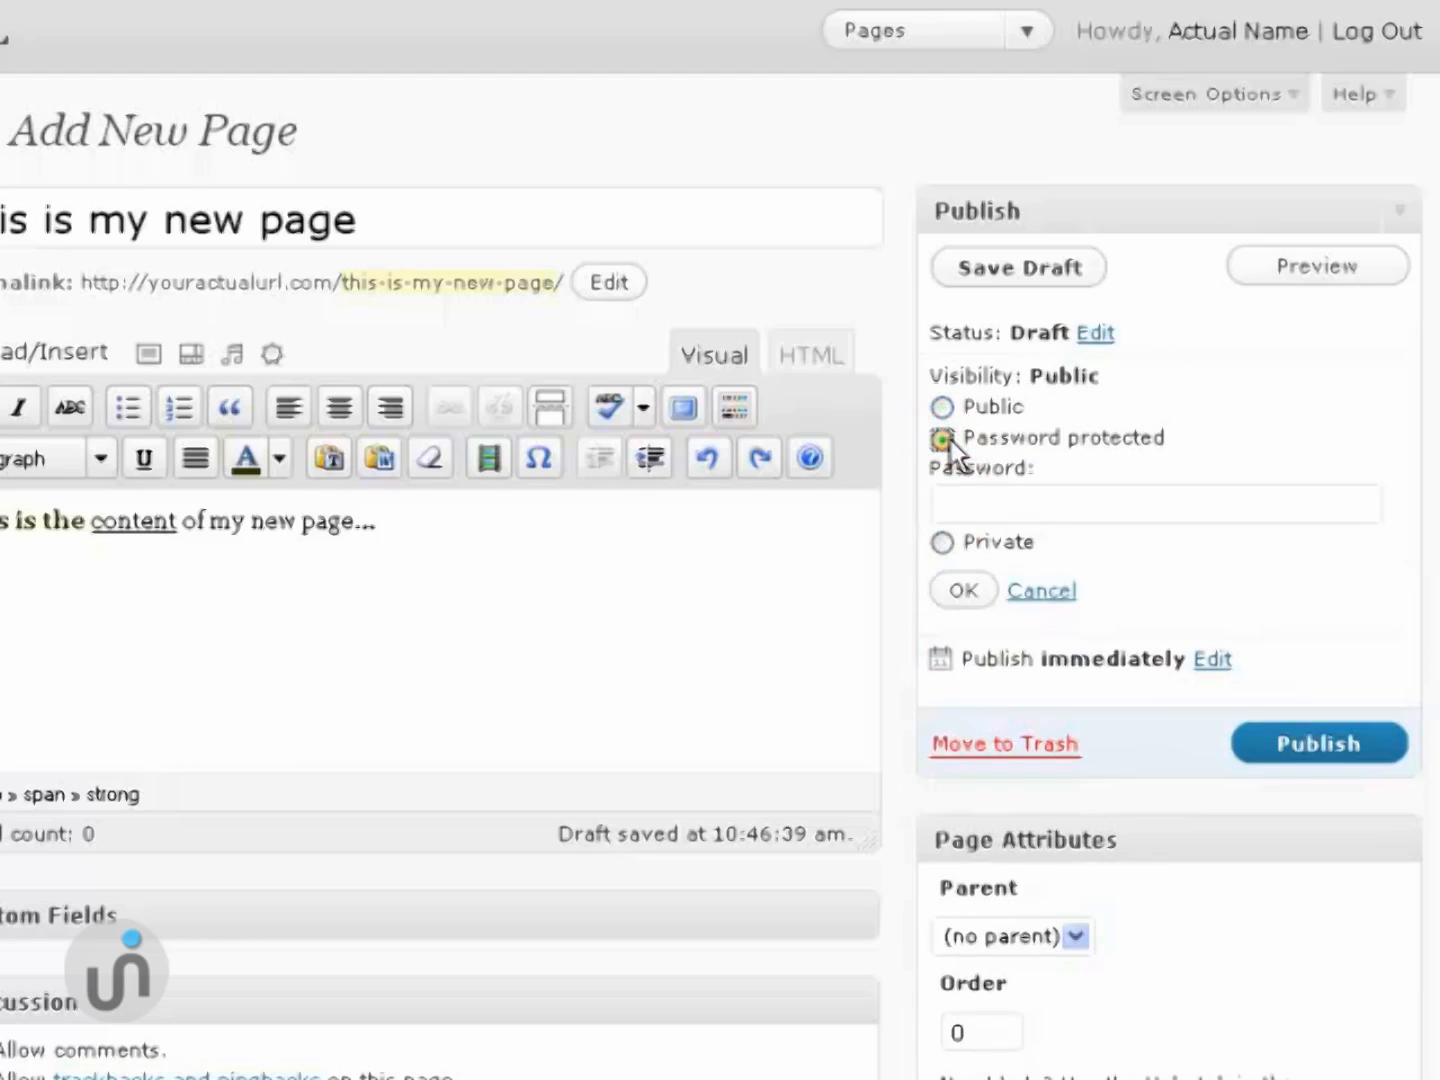
left_click(980, 501)
left_click(1155, 509)
left_click(941, 542)
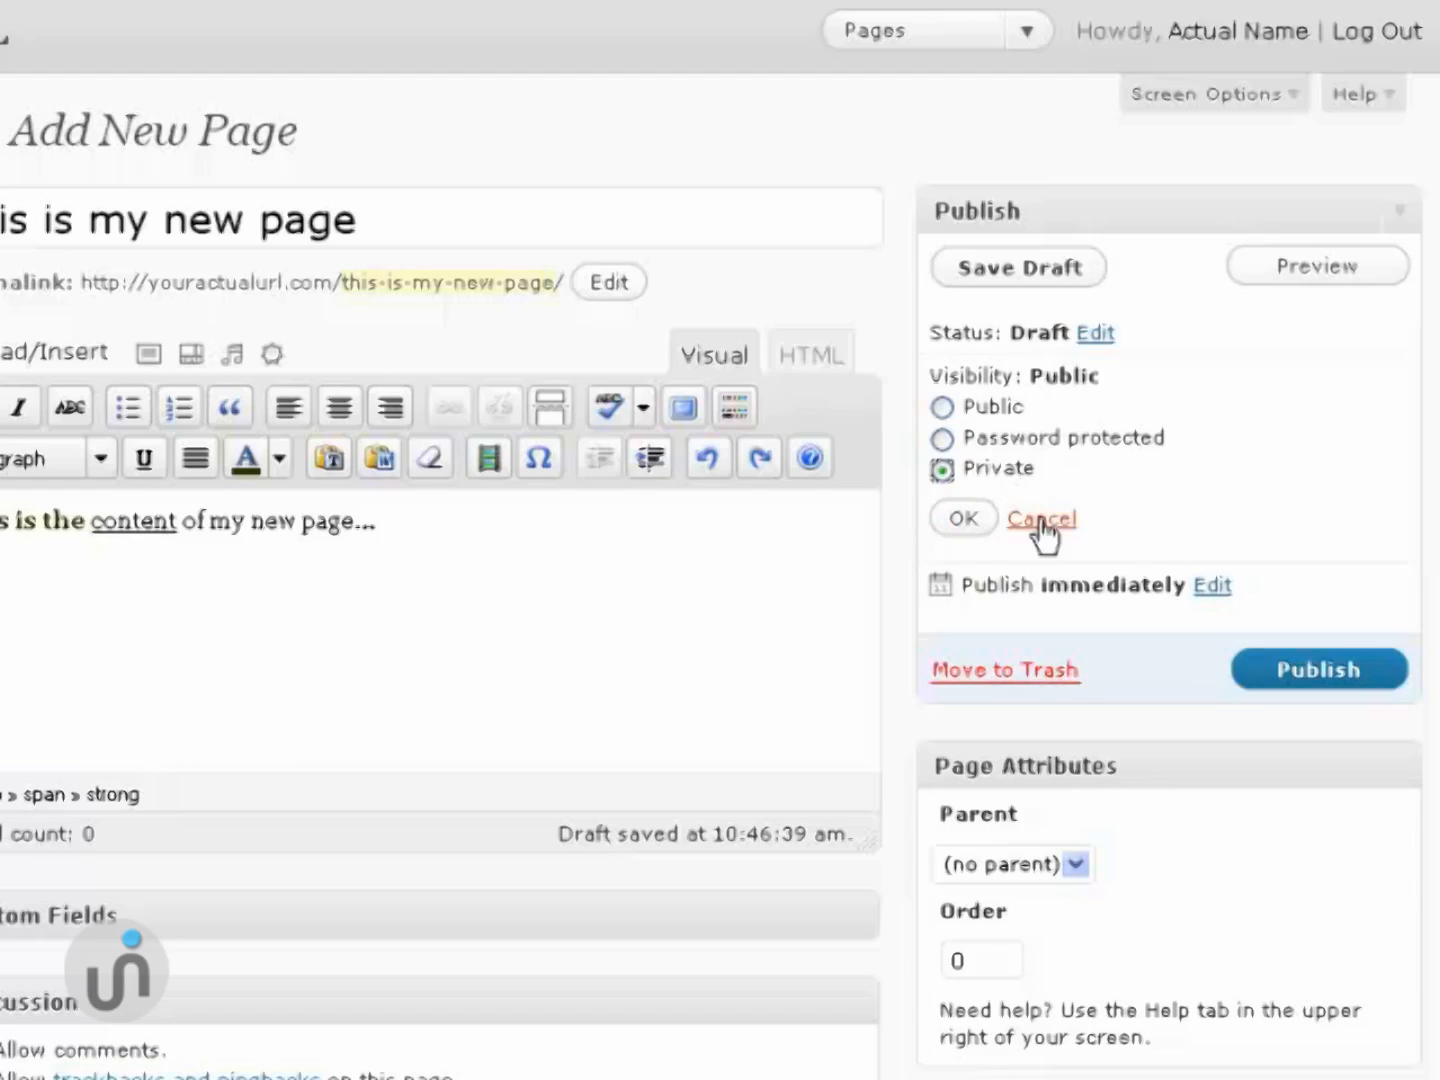
left_click(1041, 520)
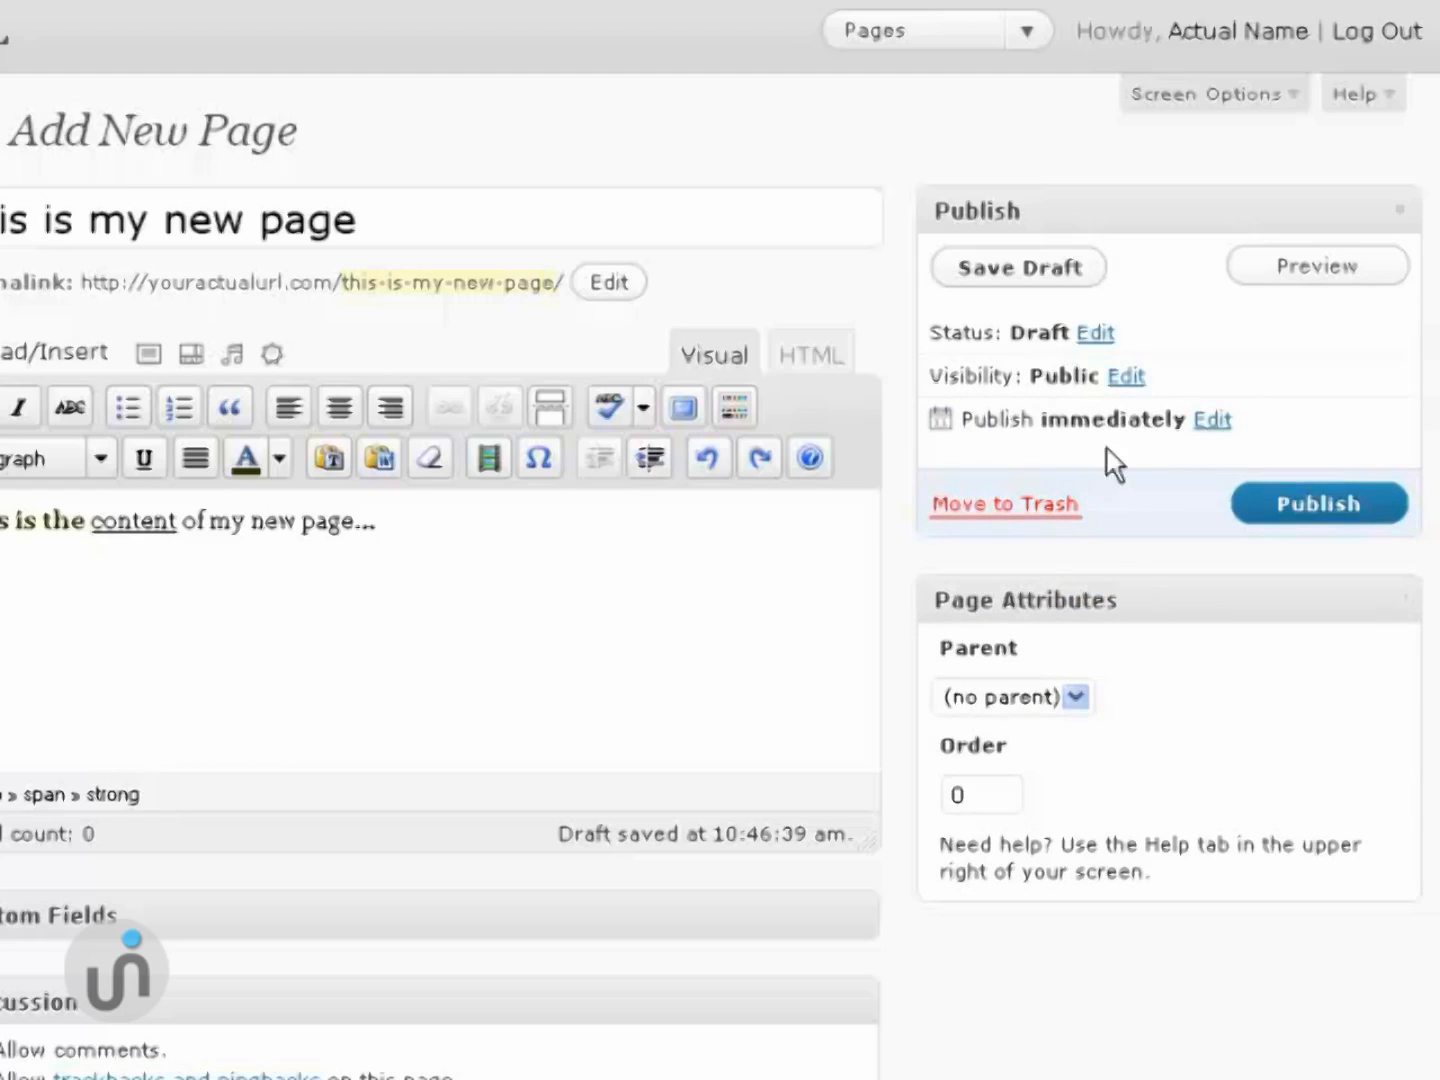
Examine the scheduling options for the page's publish date, including the month choices, and cancel the edit.
left_click(1209, 422)
left_click(1000, 470)
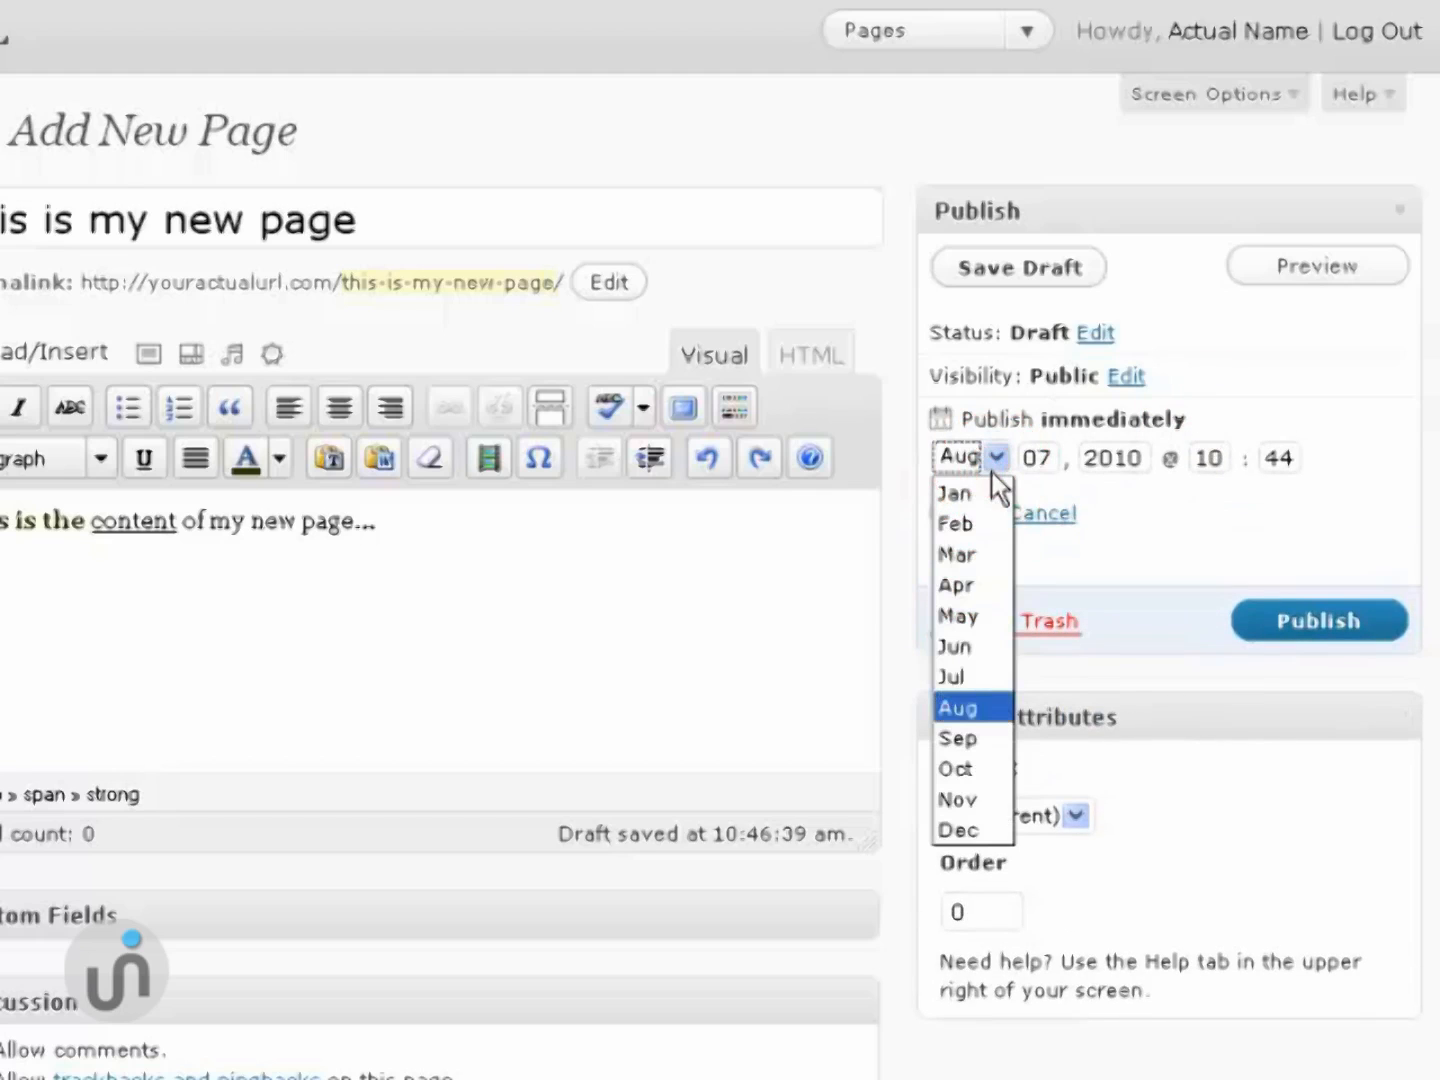
left_click(1133, 529)
left_click(1041, 513)
Set the page's parent to About in the page attributes.
scroll(1436, 590, "down", 3)
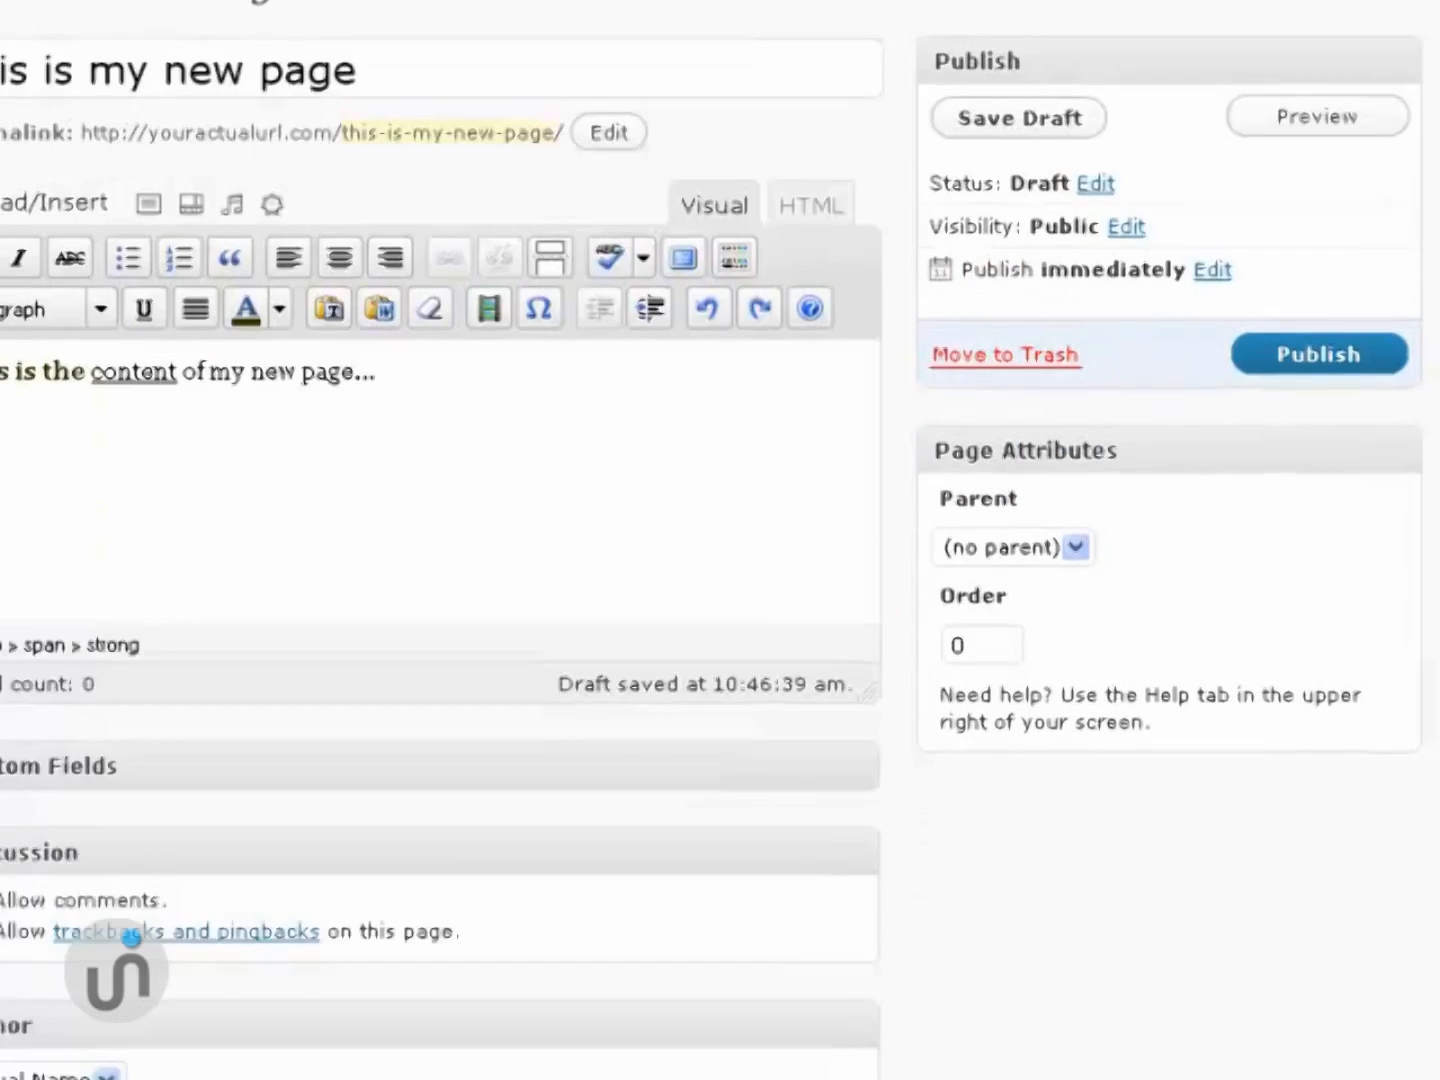
scroll(1435, 589, "up", 2)
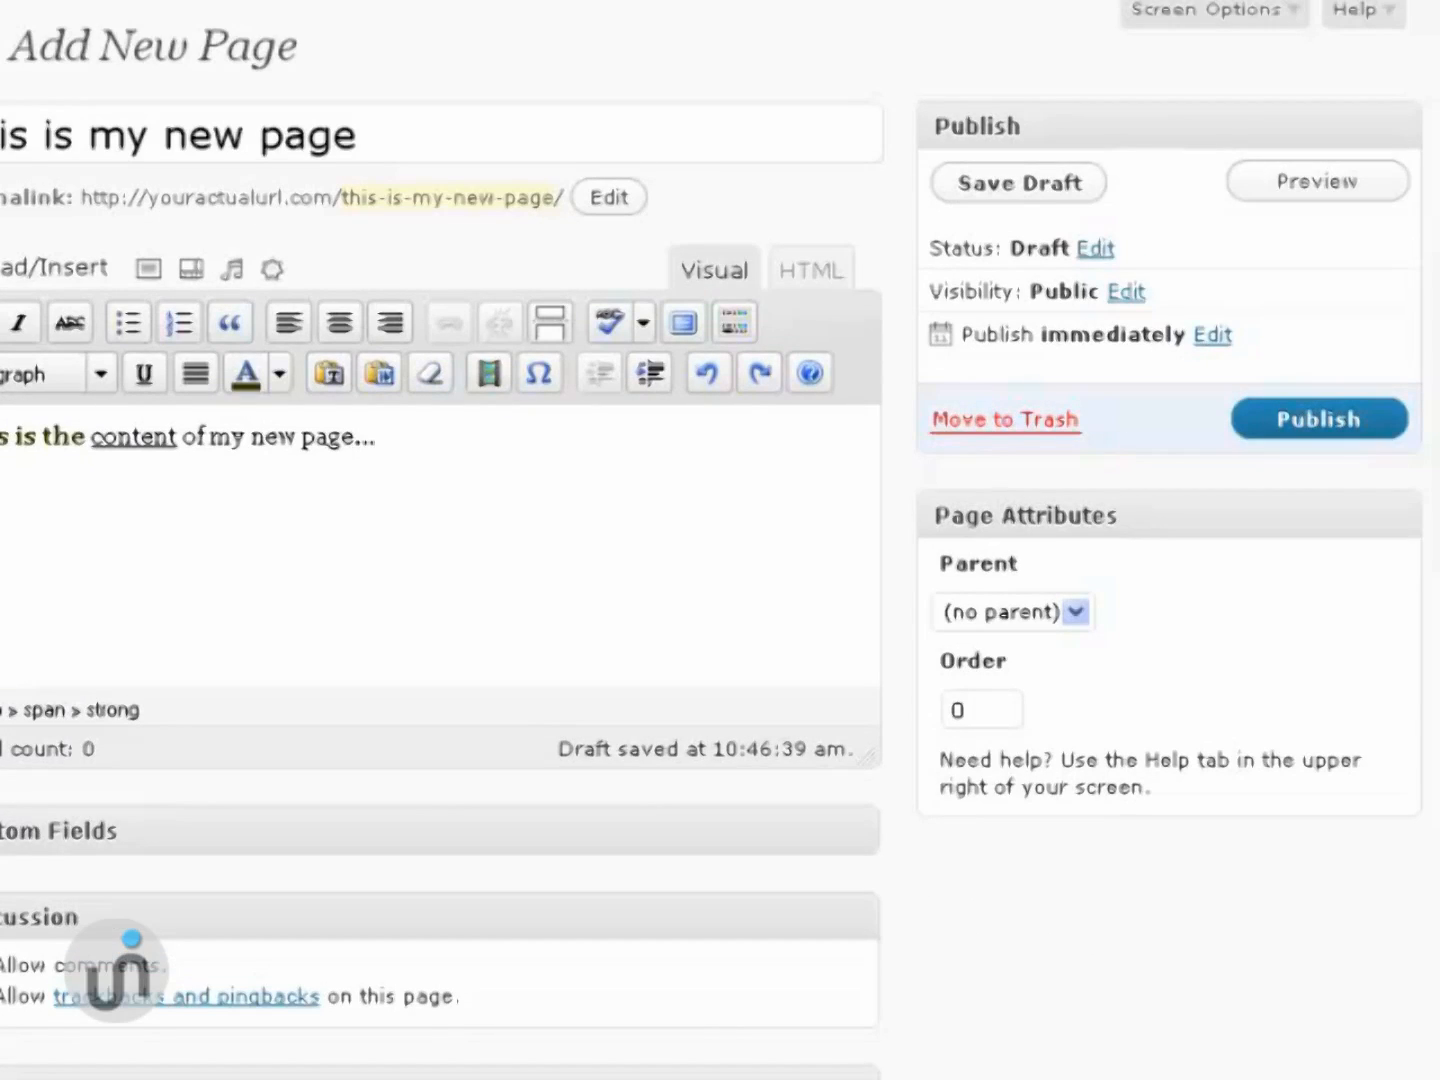
scroll(720, 540, "down", 1)
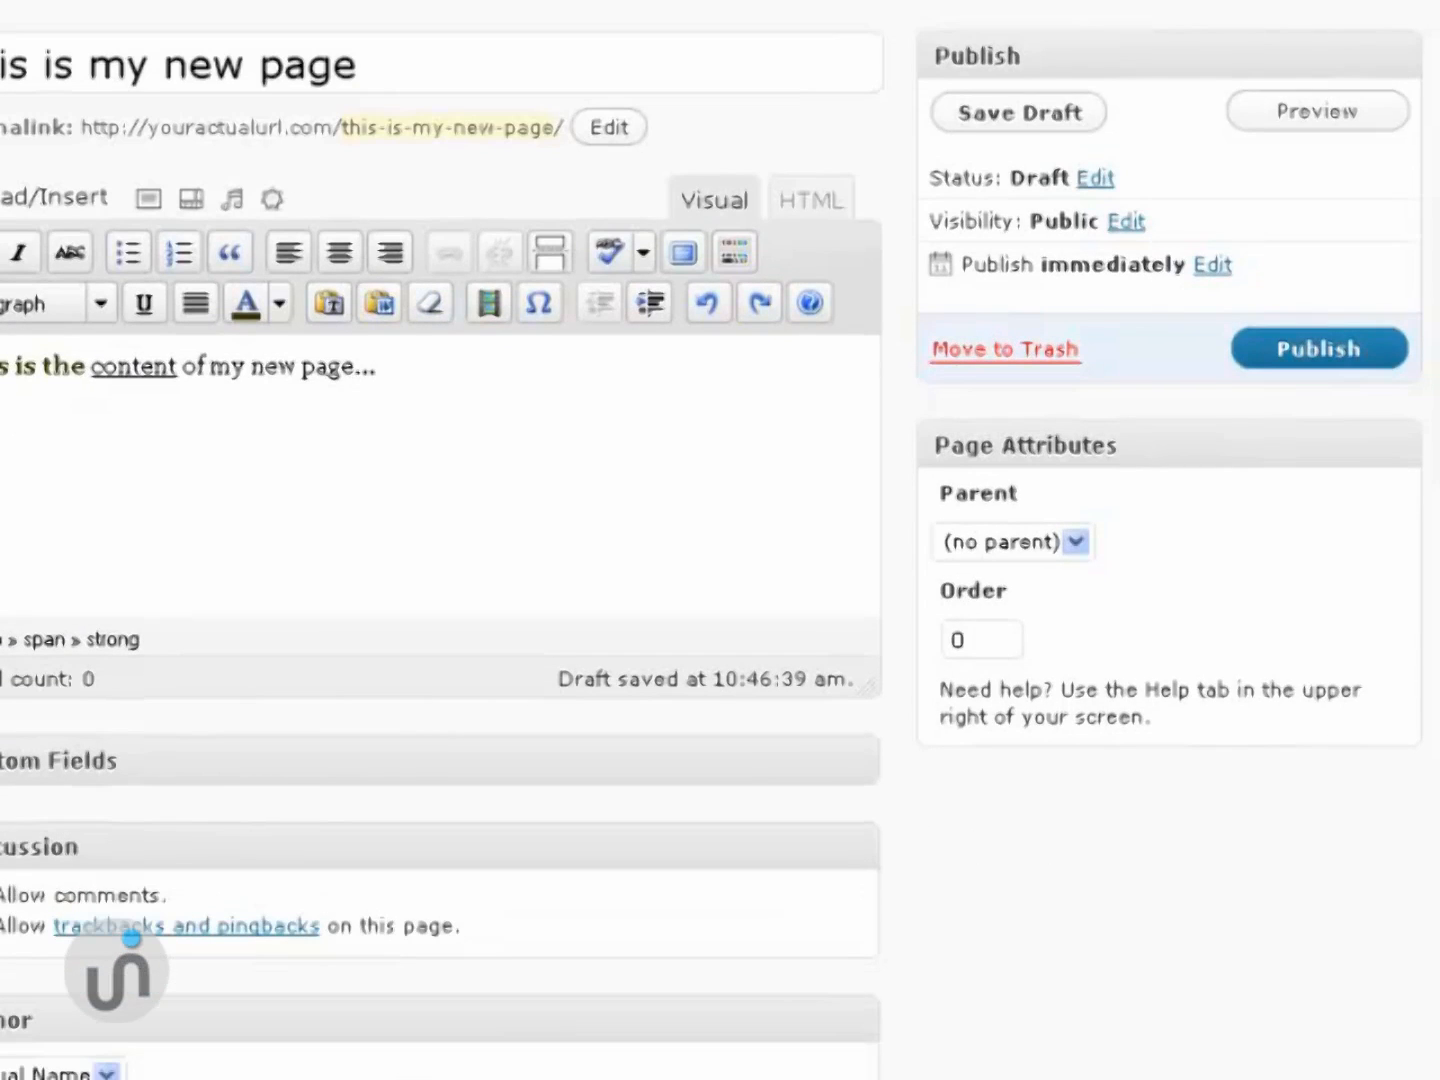
scroll(720, 540, "down", 3)
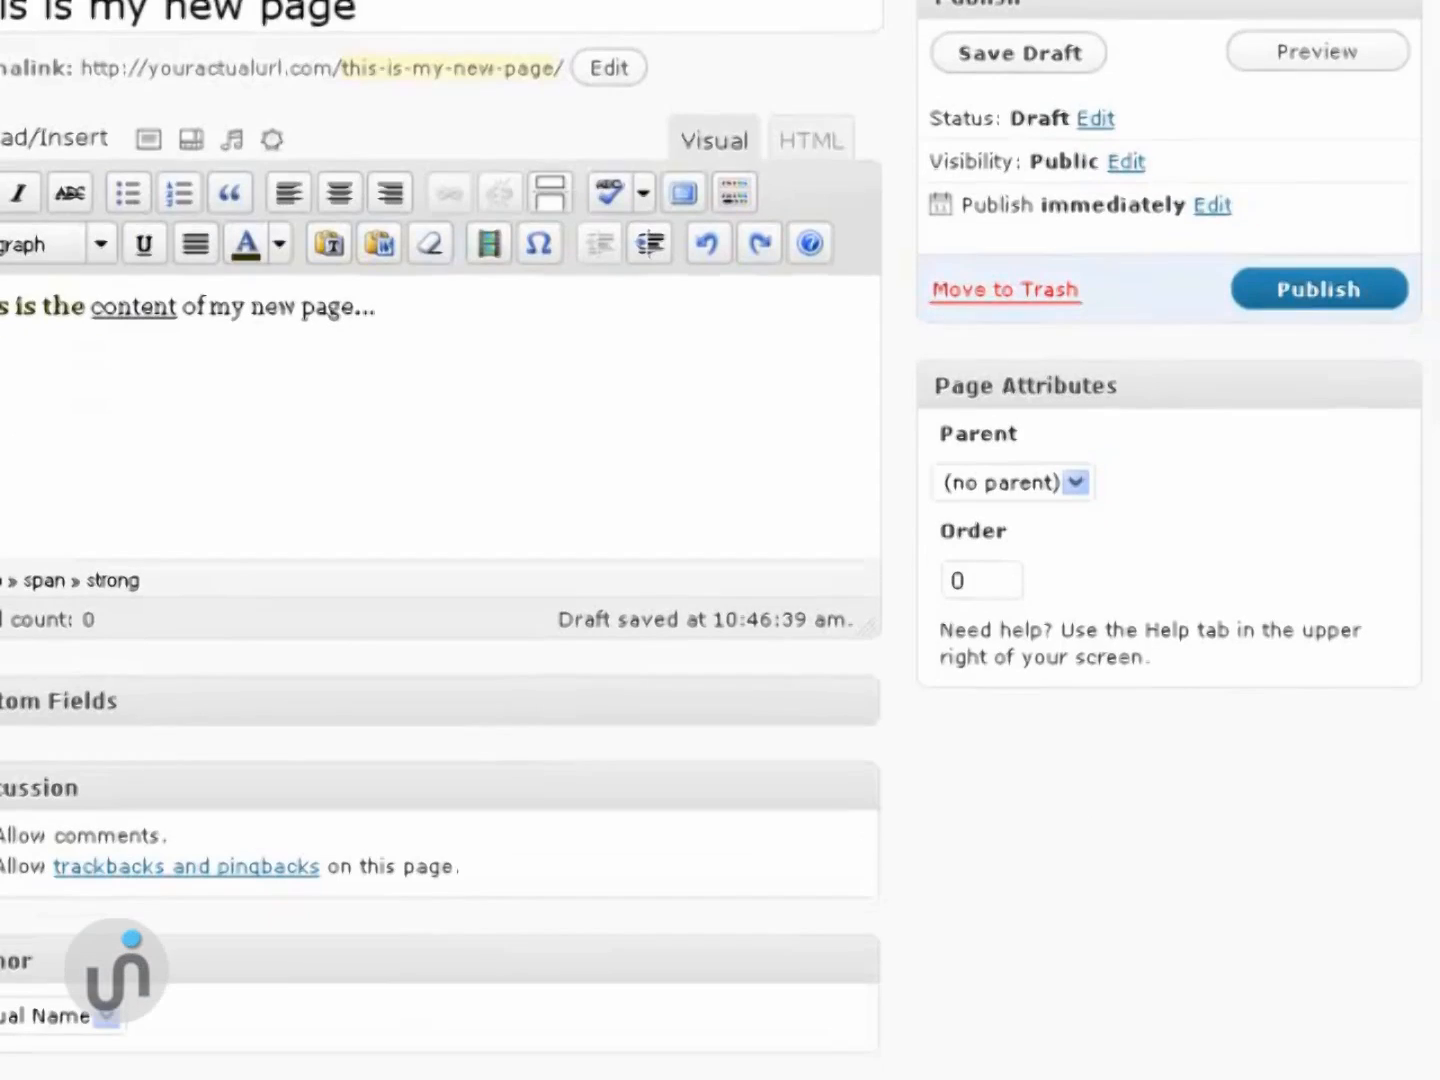
scroll(720, 540, "up", 1)
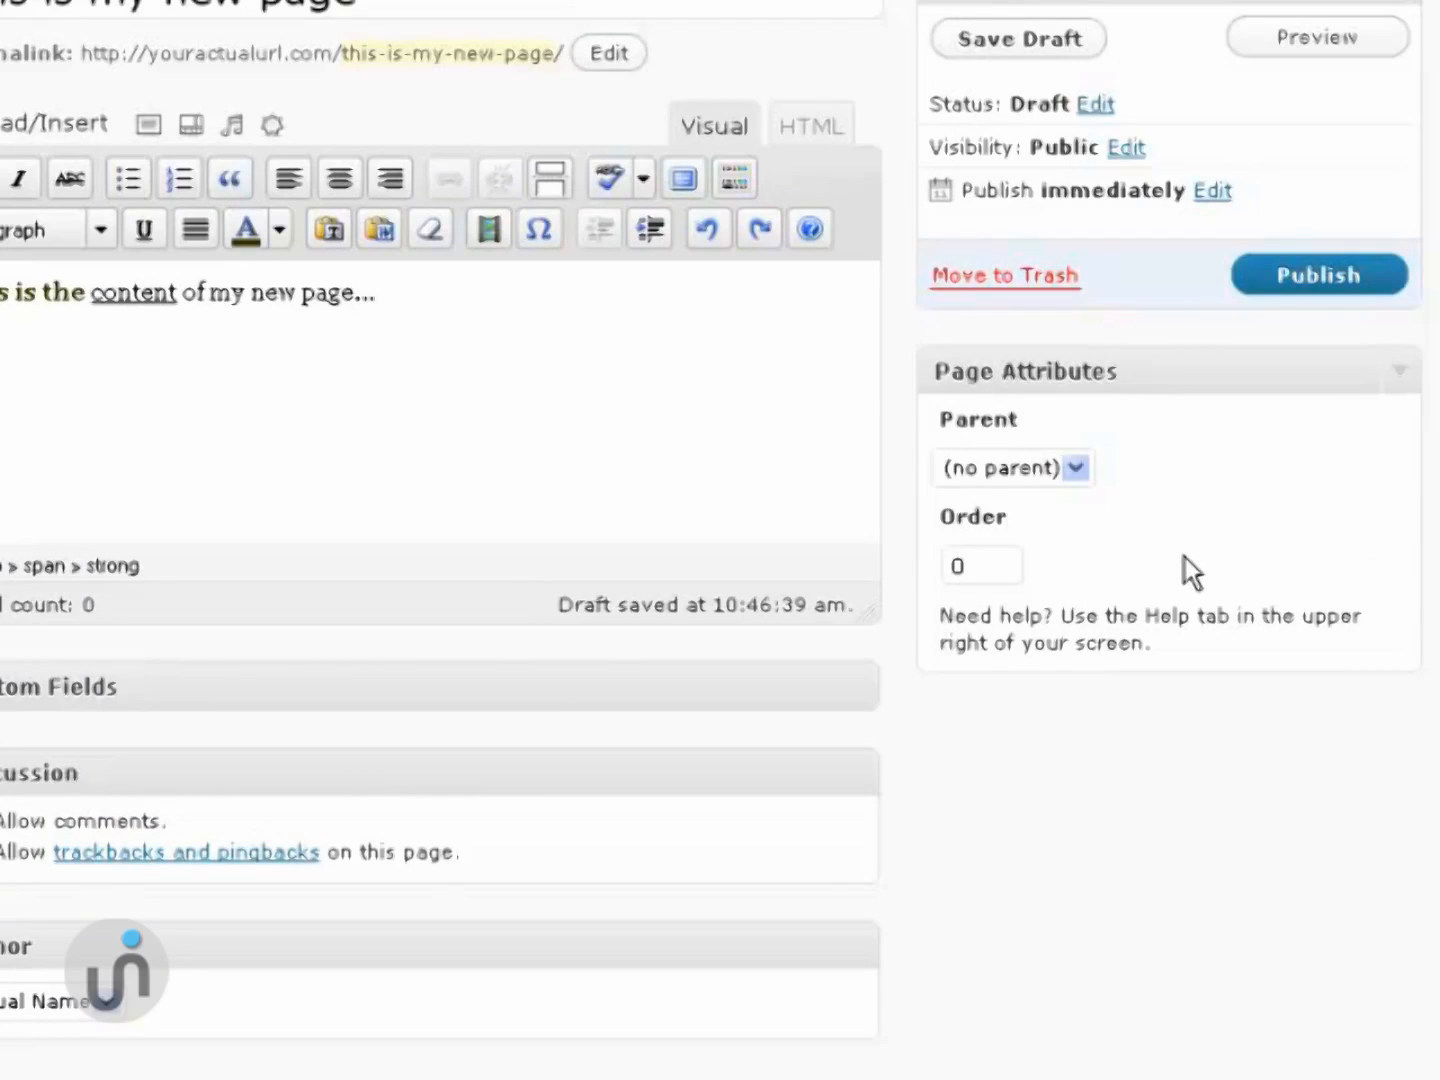
left_click(1075, 470)
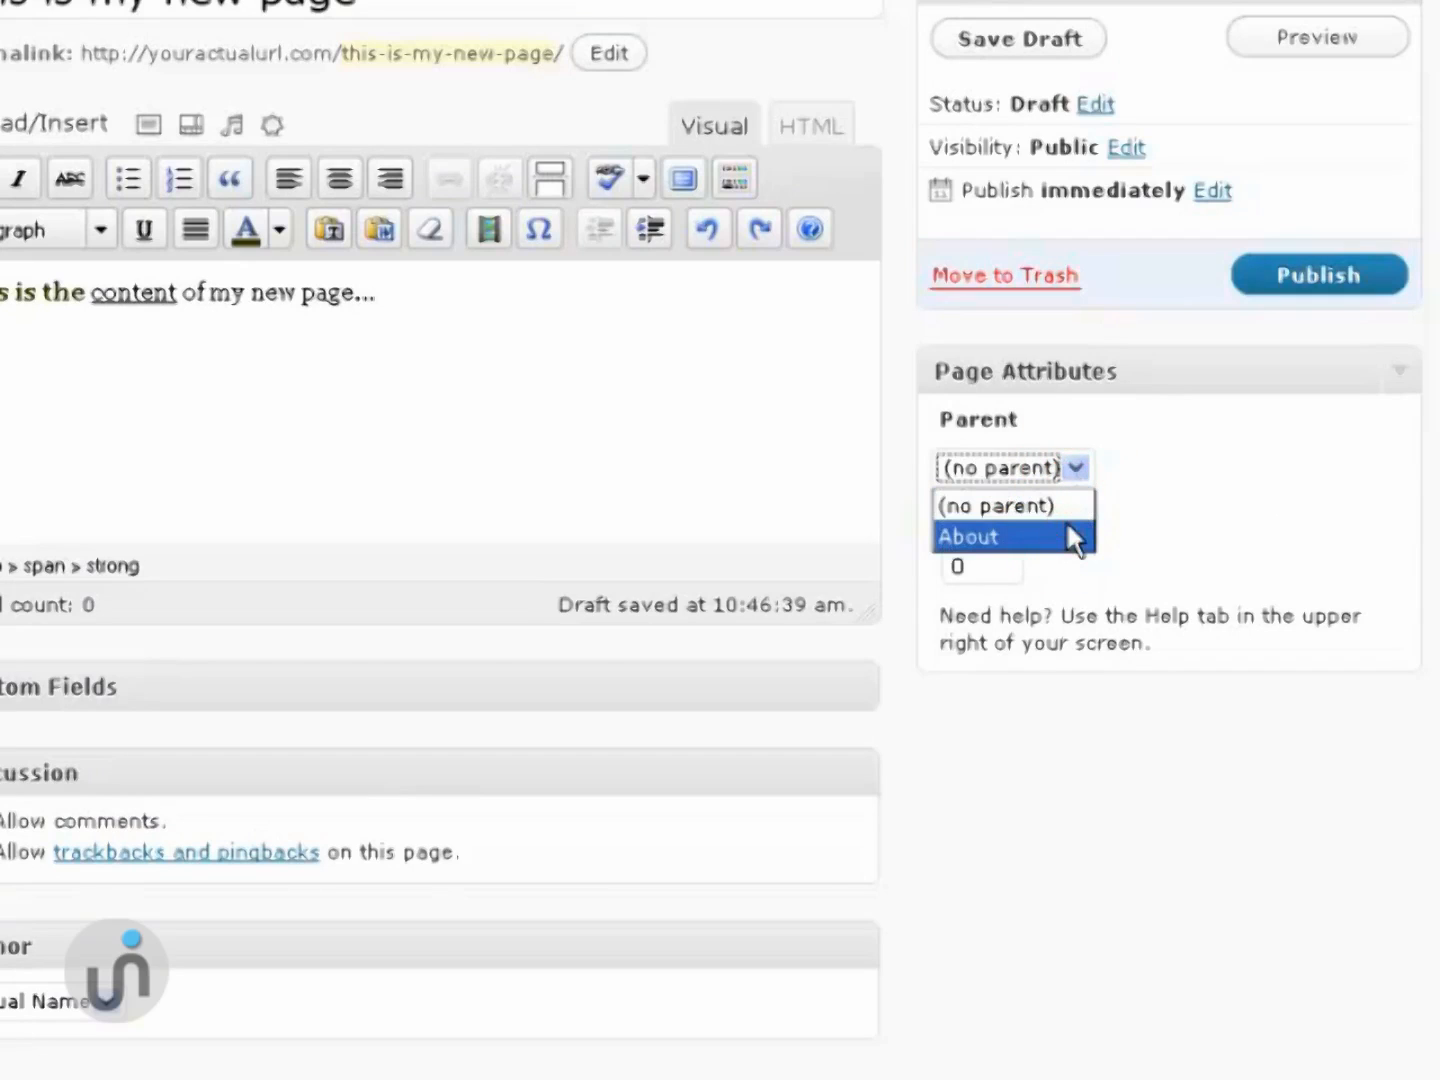
left_click(1066, 520)
left_click(1184, 518)
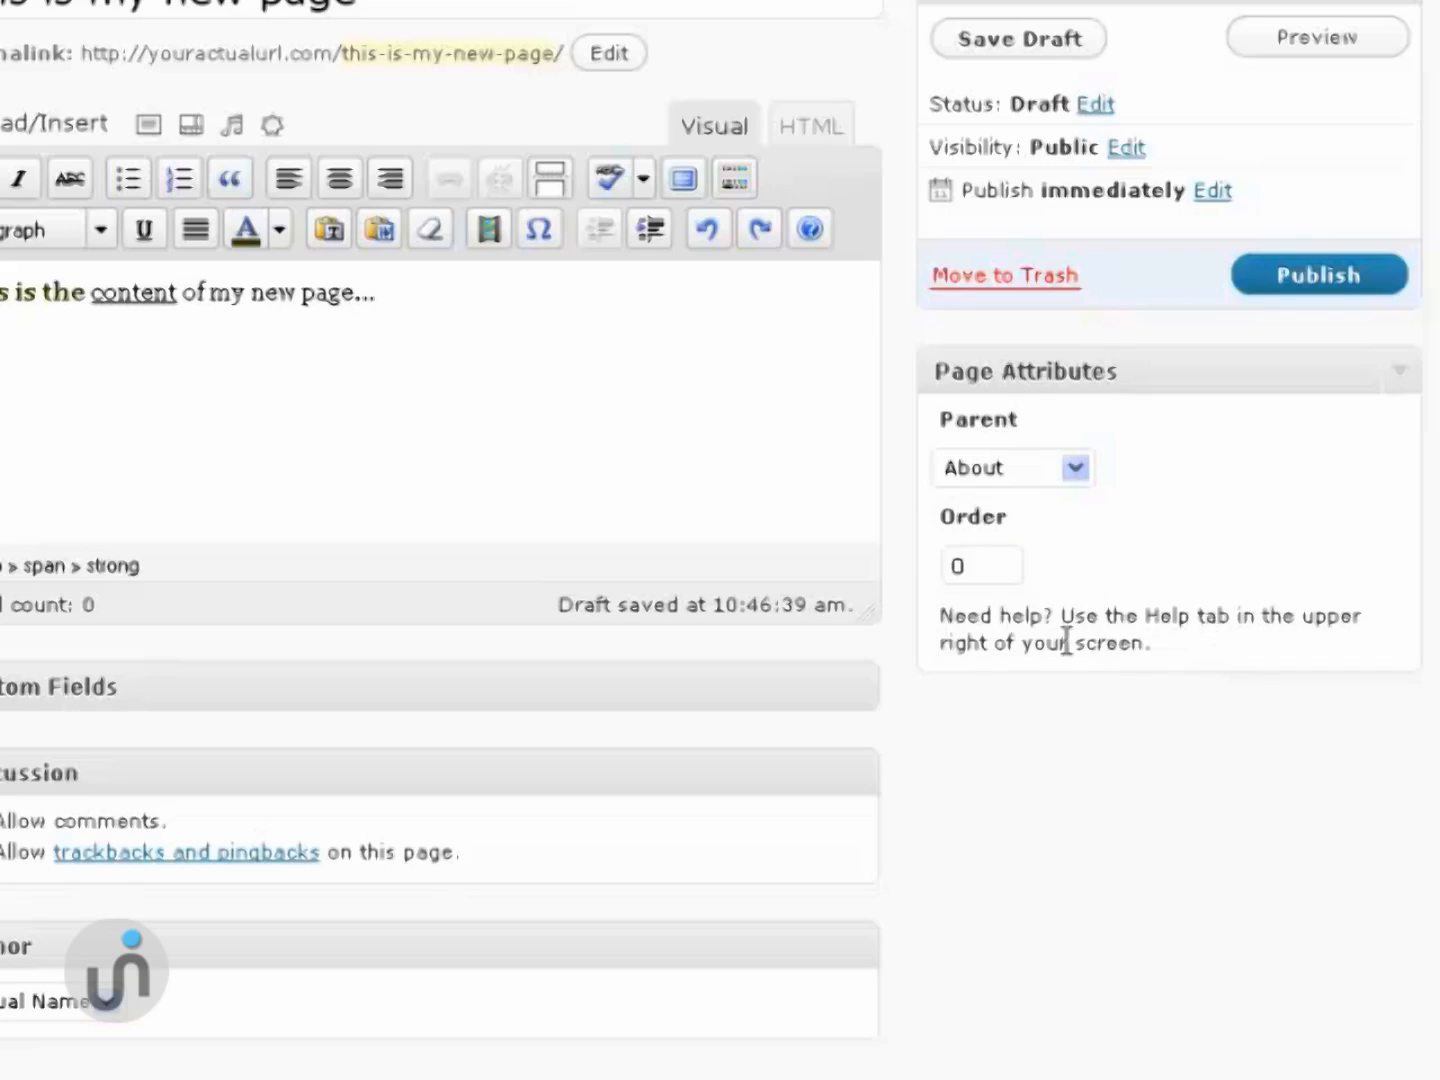
Check the order field in the page attributes and set the page's parent to (no parent).
double_click(960, 566)
left_click(985, 567)
left_click(1064, 475)
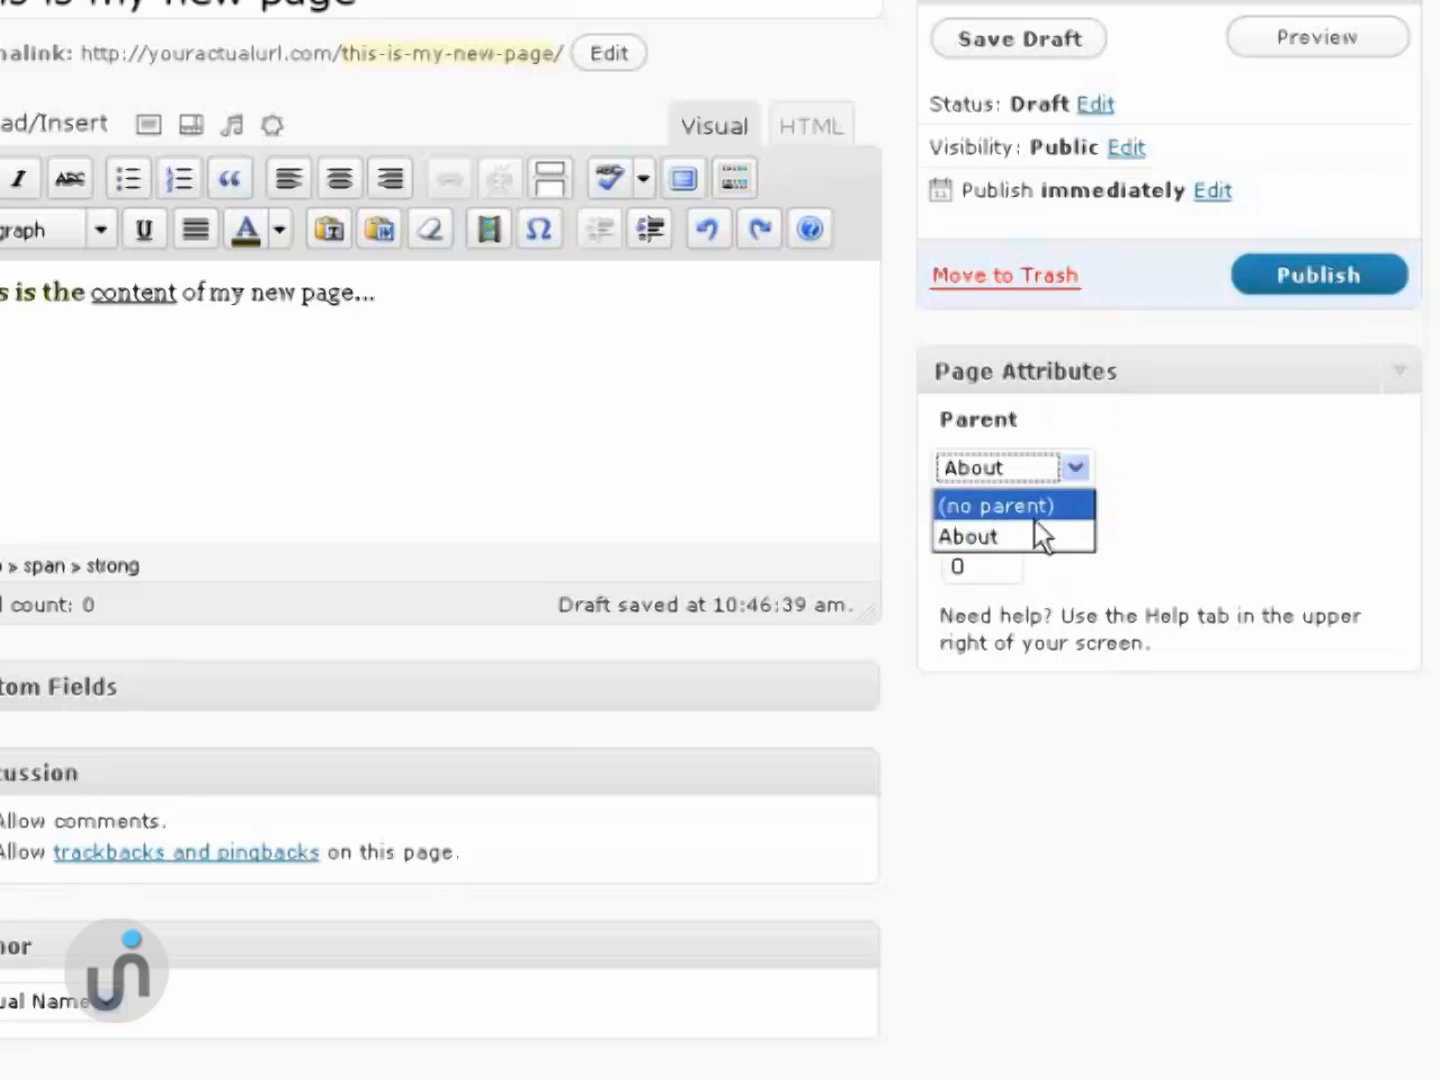
left_click(1068, 512)
left_click(1158, 557)
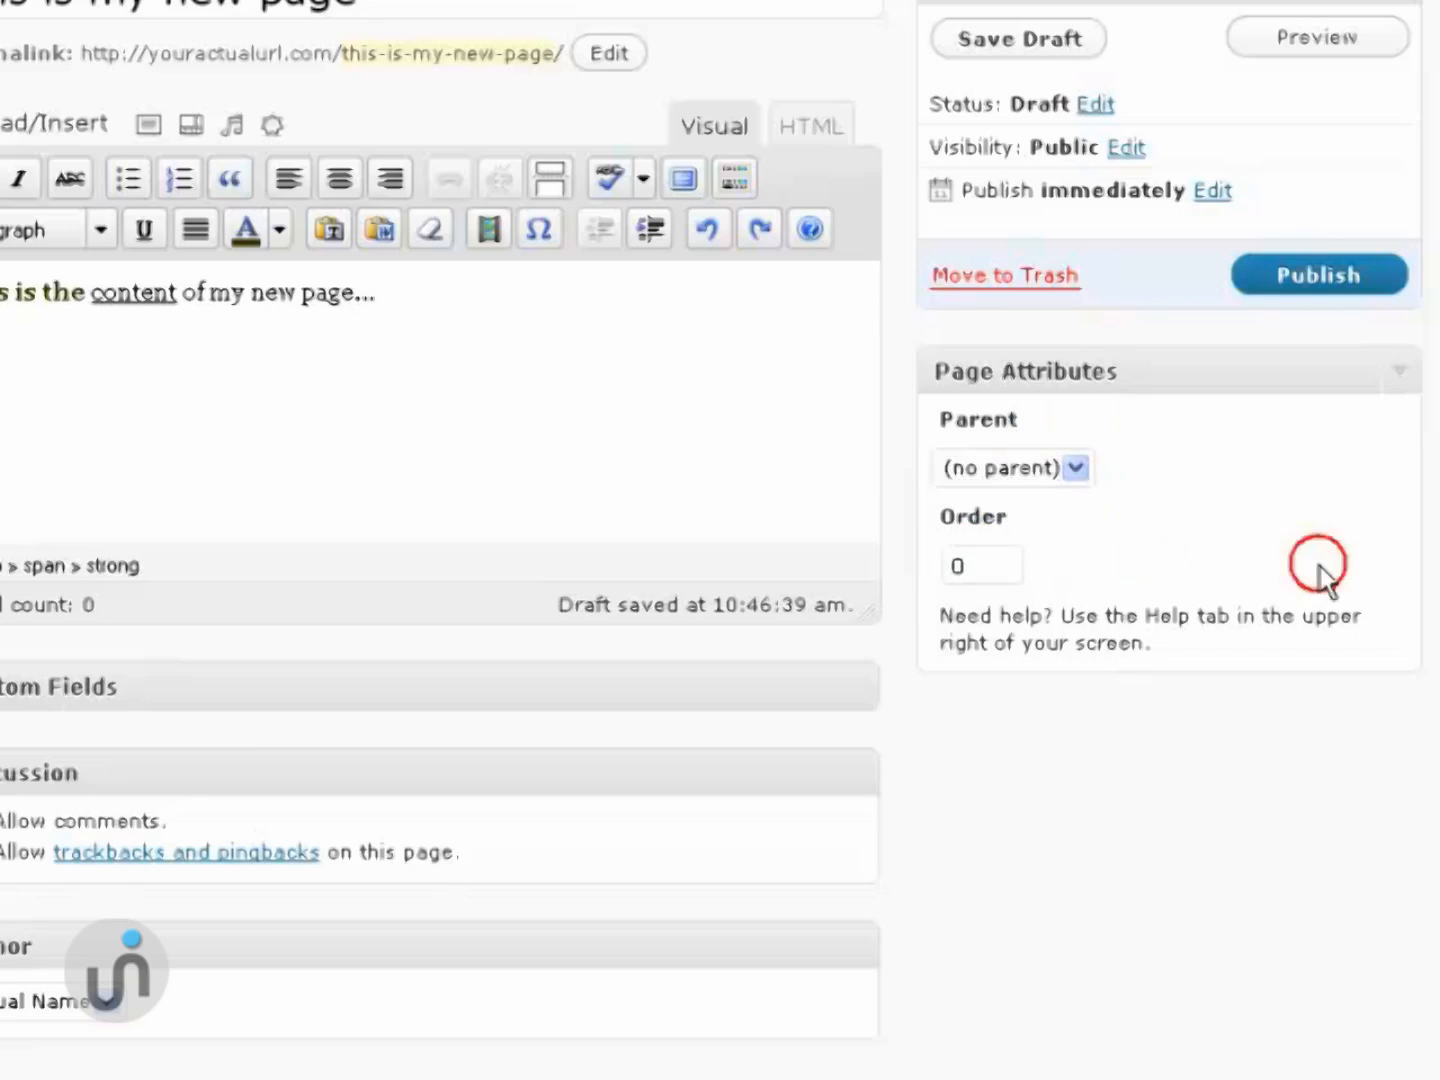
Publish the new page with its current title, content and settings.
scroll(1429, 581, "up", 3)
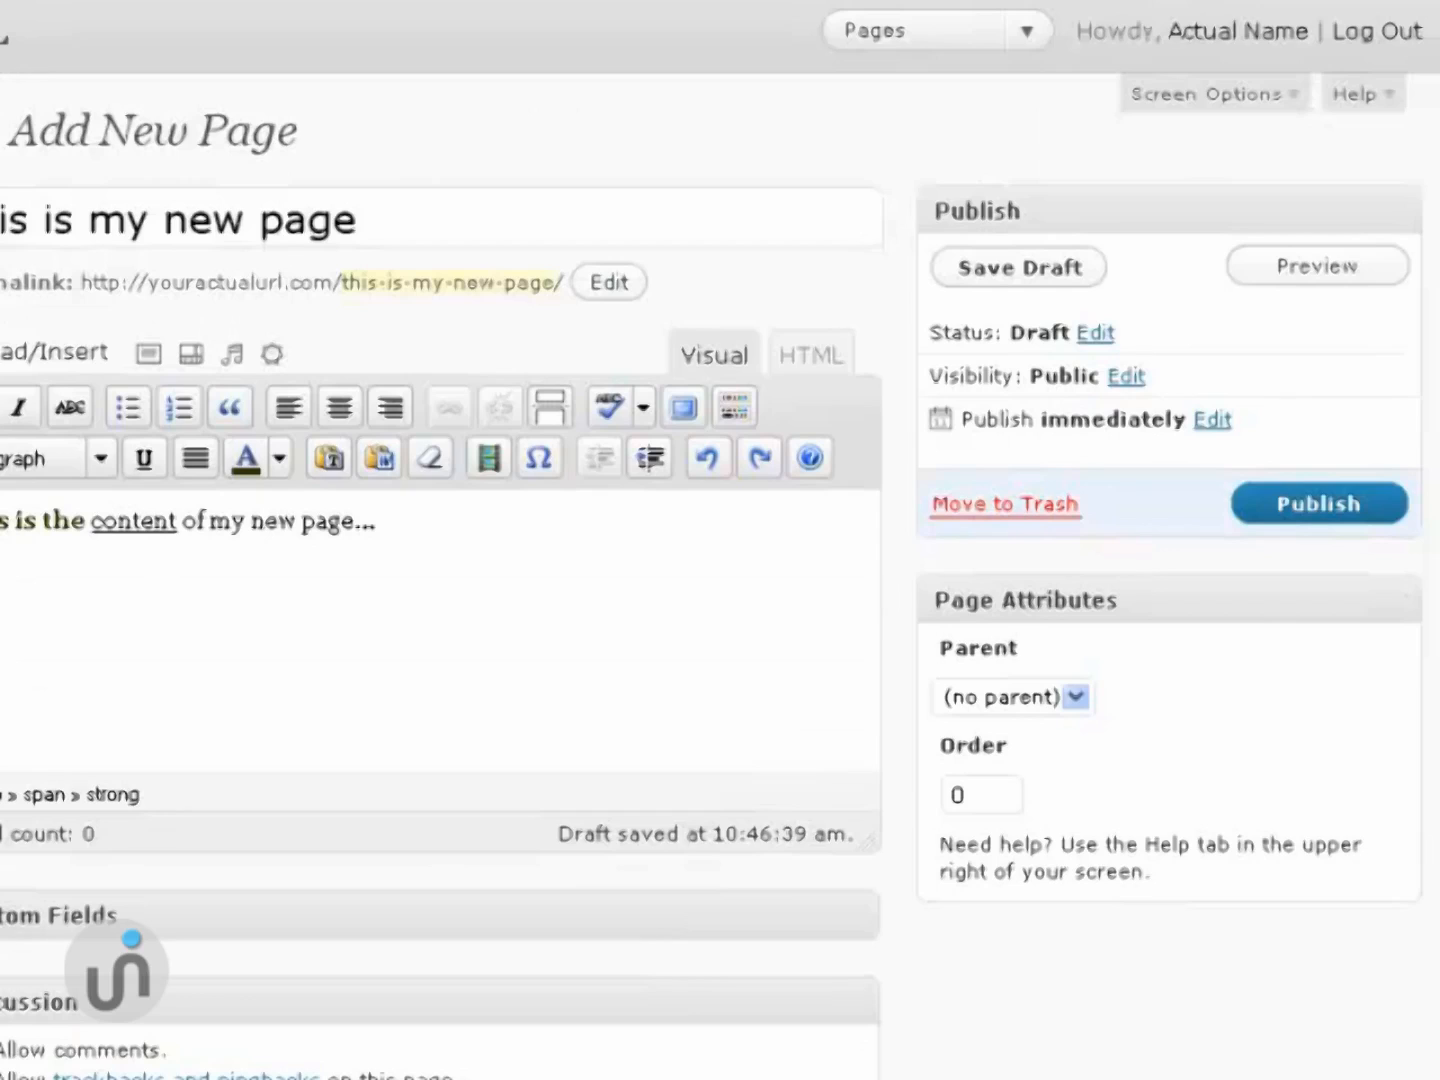
left_click(1309, 517)
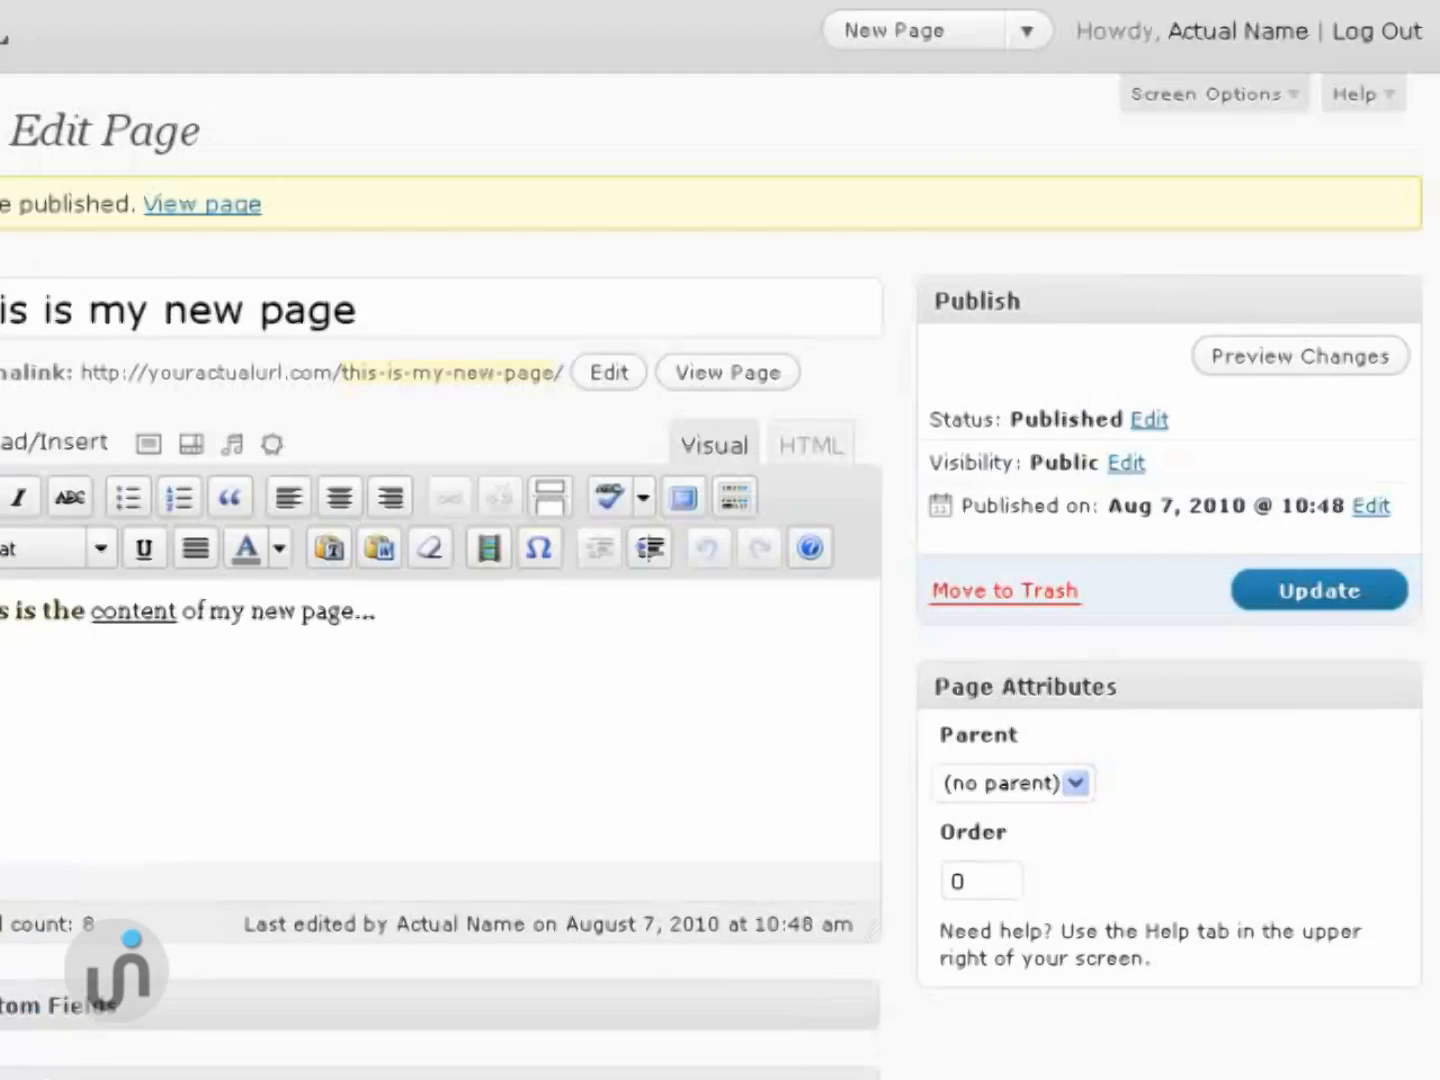
View the published page on the site, highlight its title, and go to the site's Home page.
left_click(239, 206)
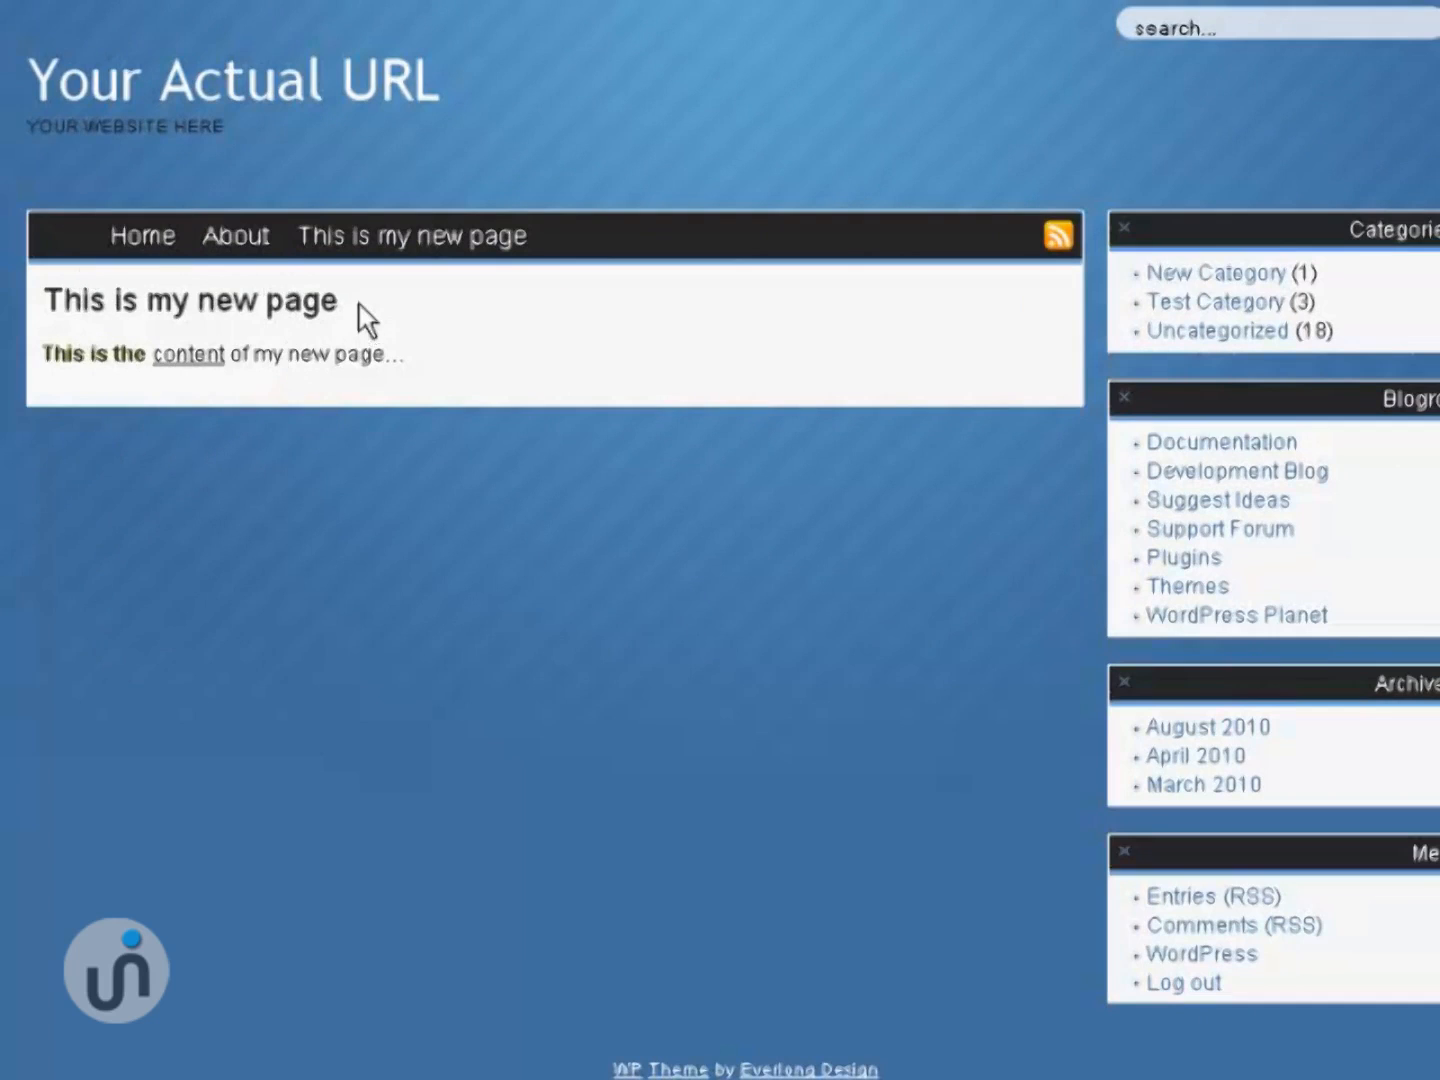
left_click_drag(342, 302, 43, 302)
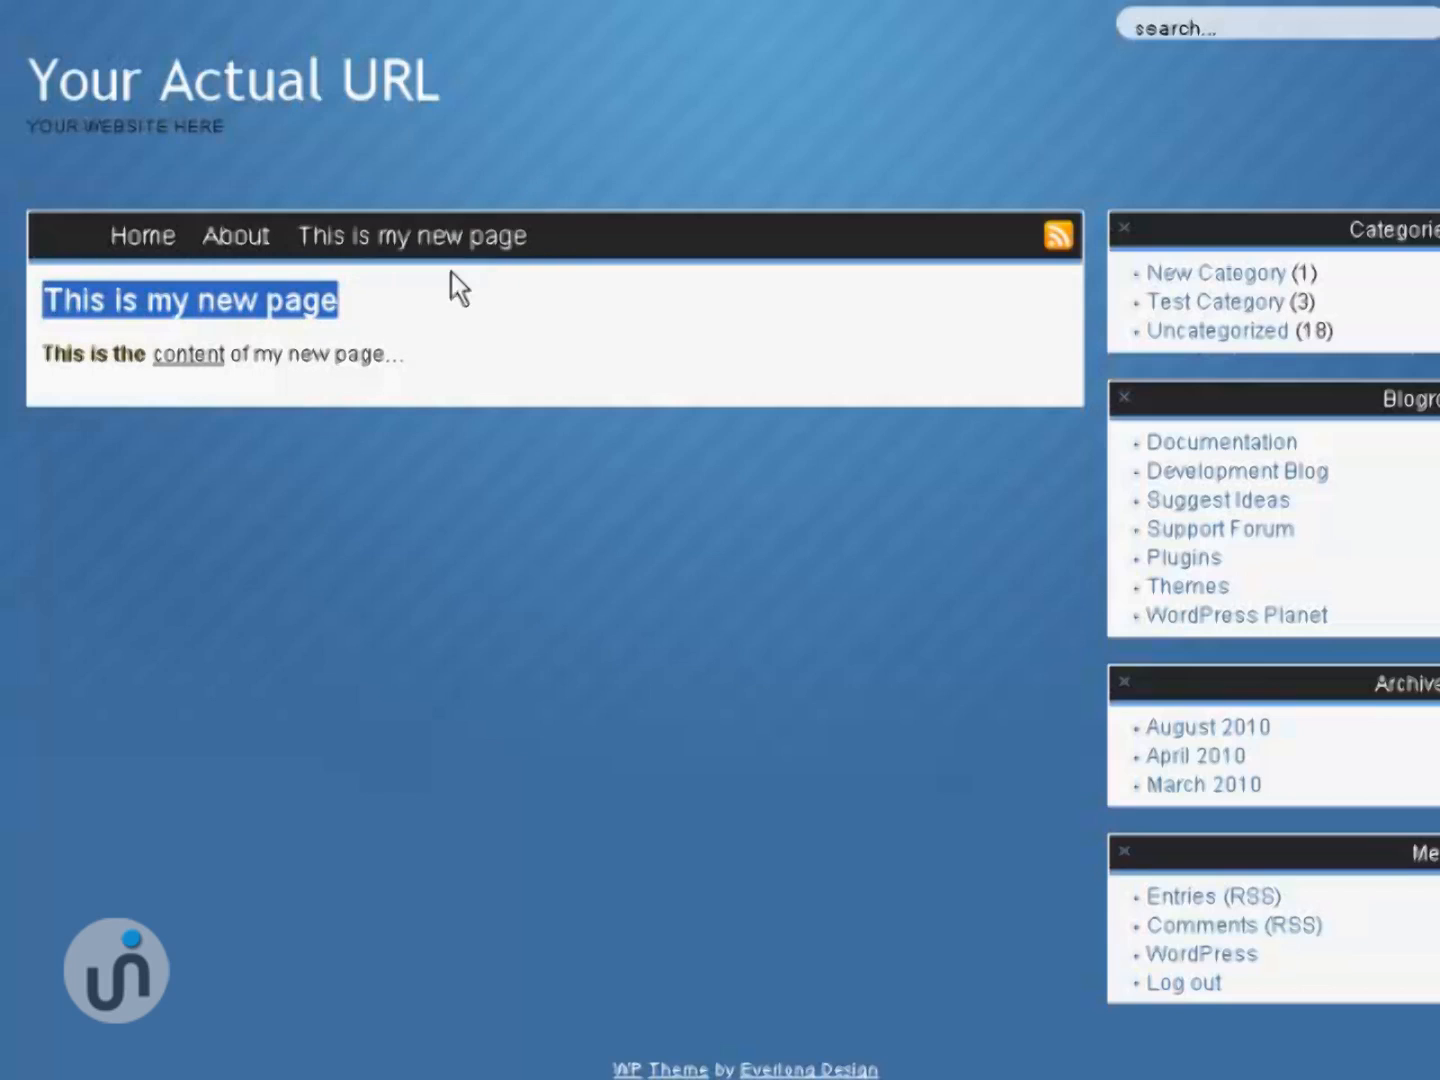
left_click(146, 238)
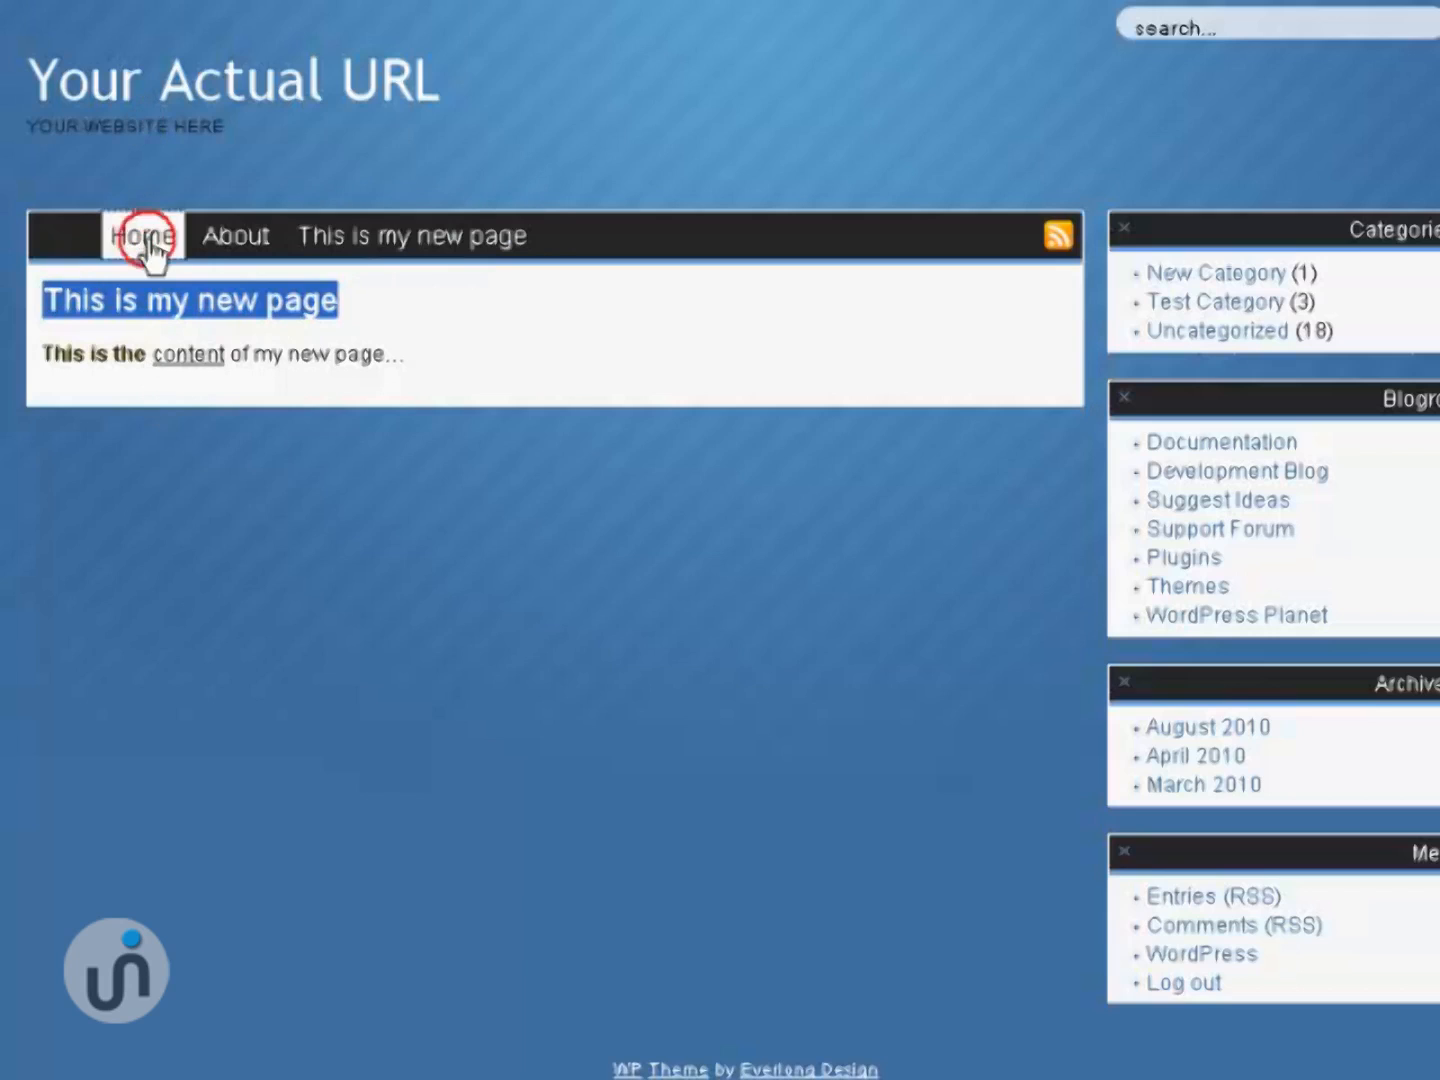